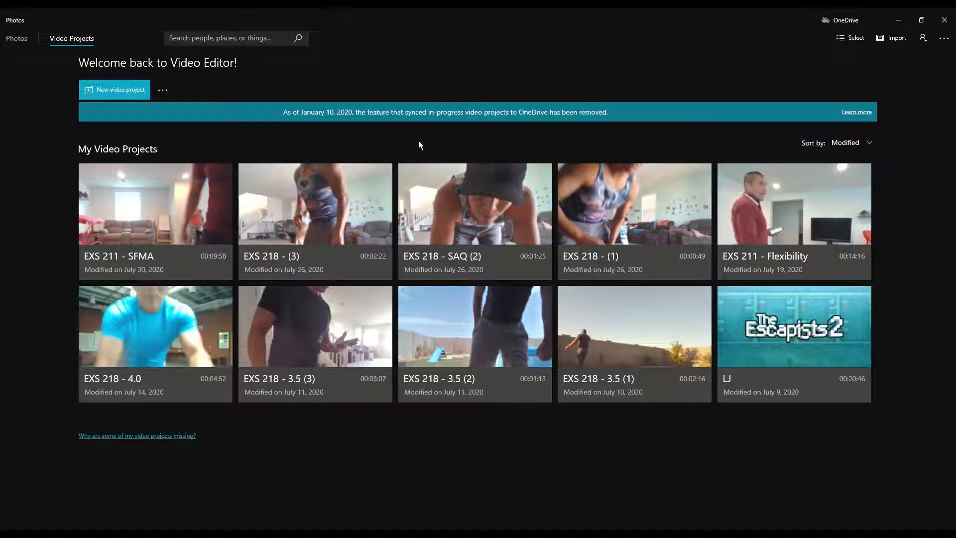
- Create a new video project named 'EXS 210 - Video Tutorial'
{"action": "mouse_move", "coordinate": [859, 297]}
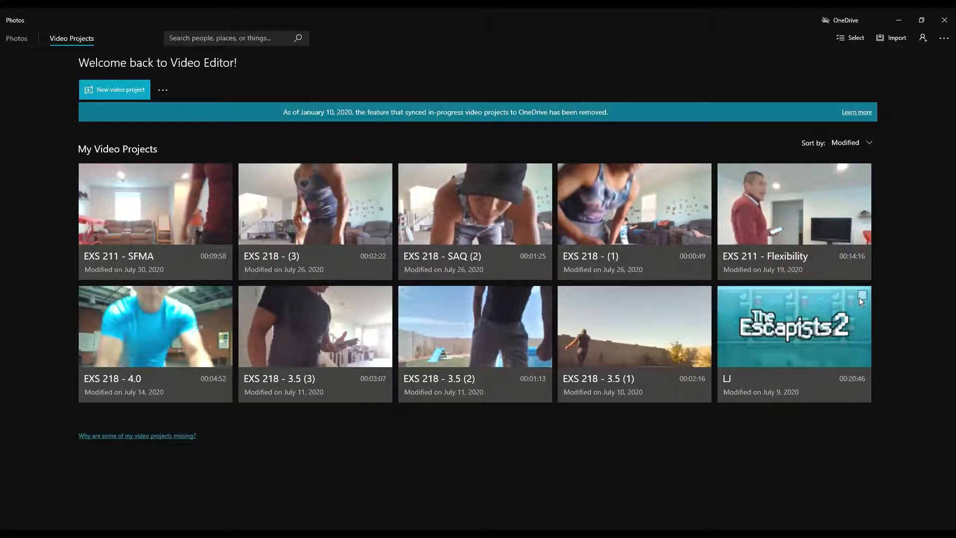
{"action": "mouse_move", "coordinate": [862, 242]}
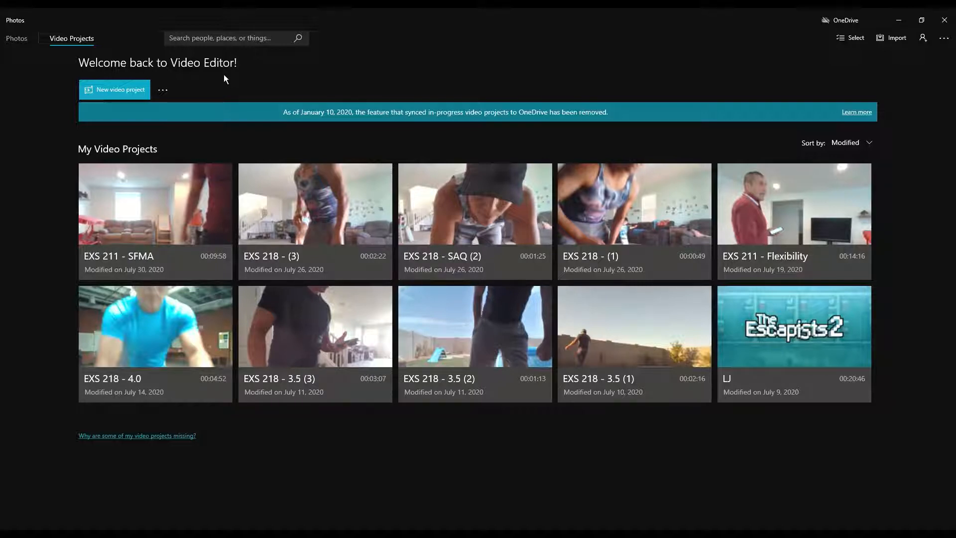
{"action": "left_click", "coordinate": [114, 99]}
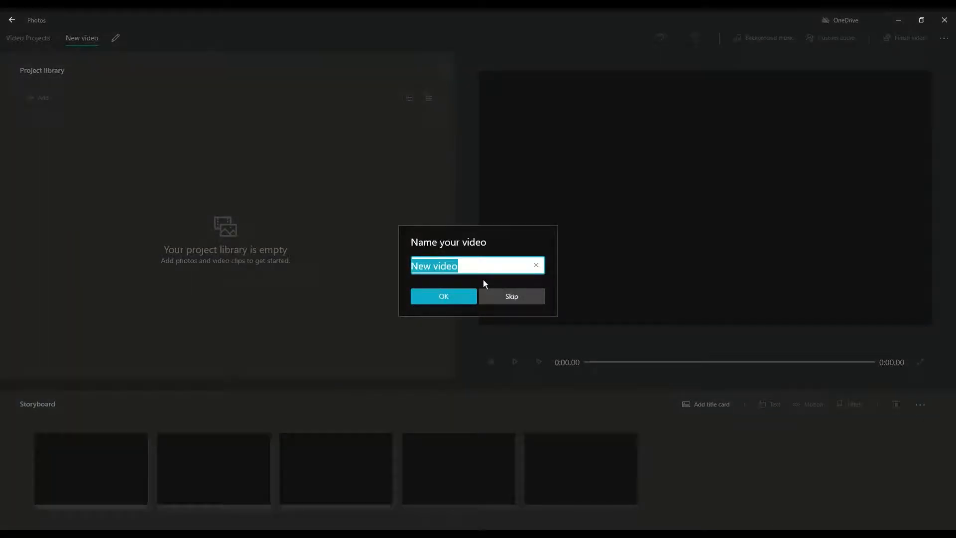
{"action": "type", "text": "EXS "}
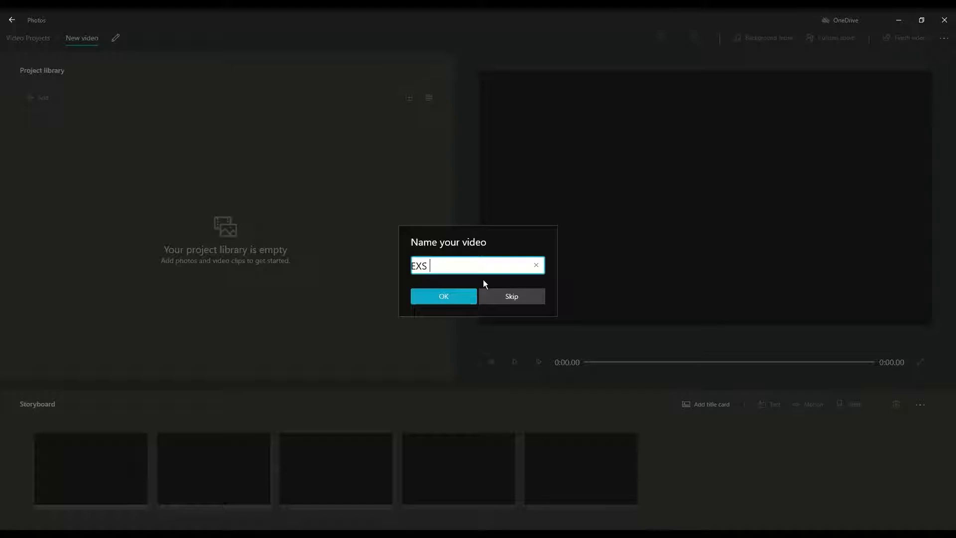
{"action": "type", "text": "210 -"}
{"action": "type", "text": "Video Tutorial"}
{"action": "key", "text": "Return"}
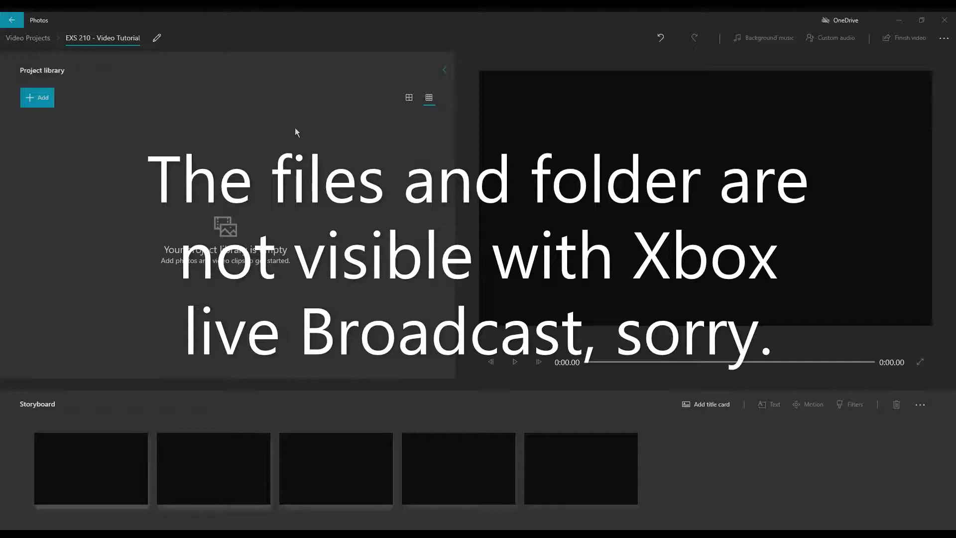
- Import the files, then delete the unwanted images so only the two video clips remain
{"action": "left_click", "coordinate": [410, 277]}
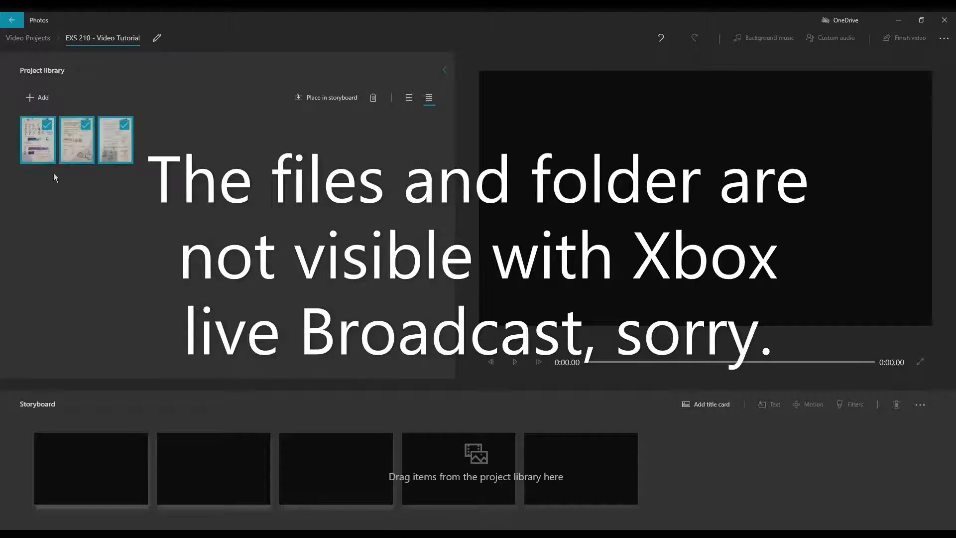
{"action": "left_click", "coordinate": [101, 219]}
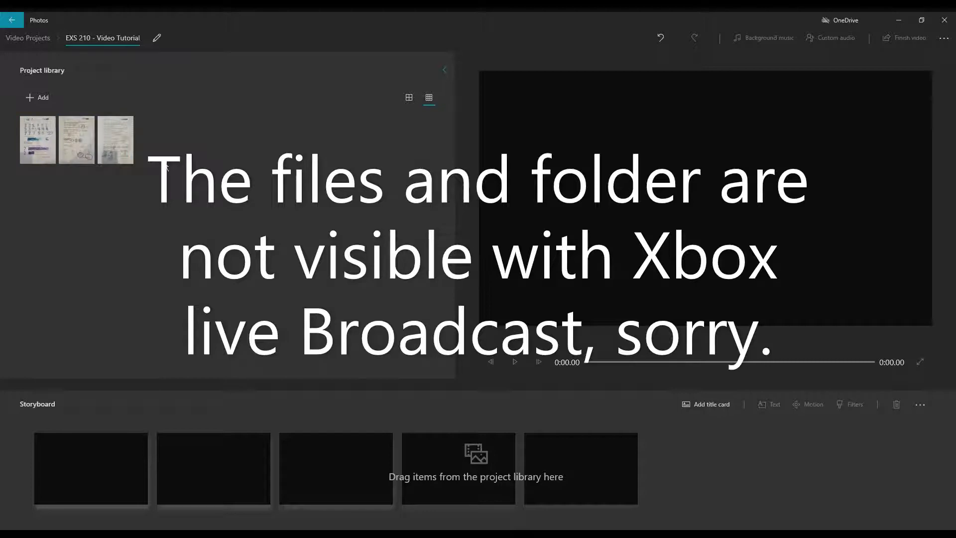
{"action": "left_click", "coordinate": [43, 152]}
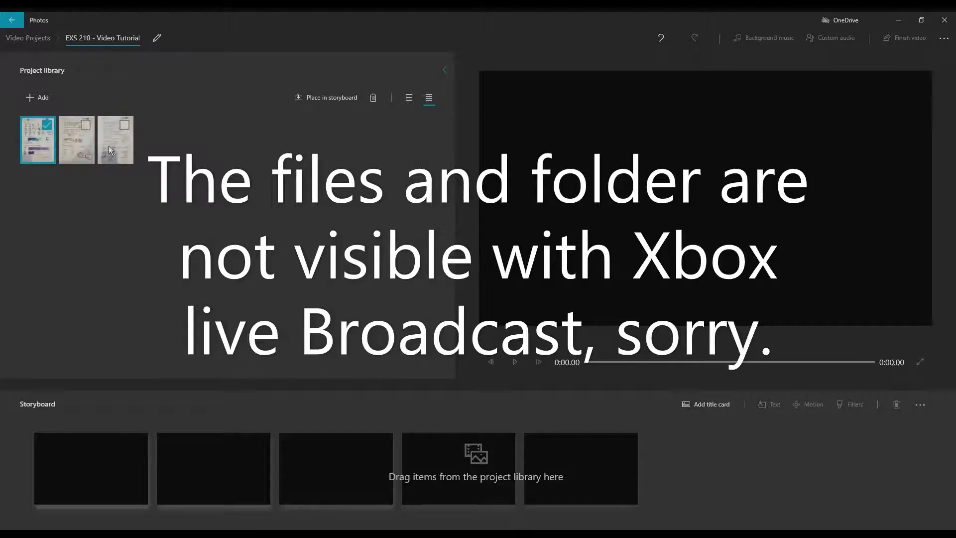
{"action": "left_click", "coordinate": [93, 148]}
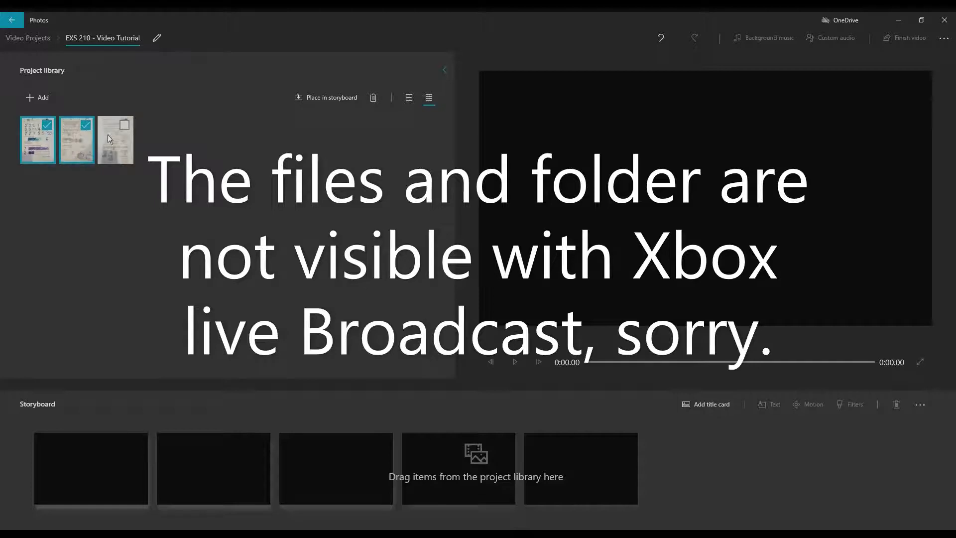
{"action": "left_click", "coordinate": [373, 98]}
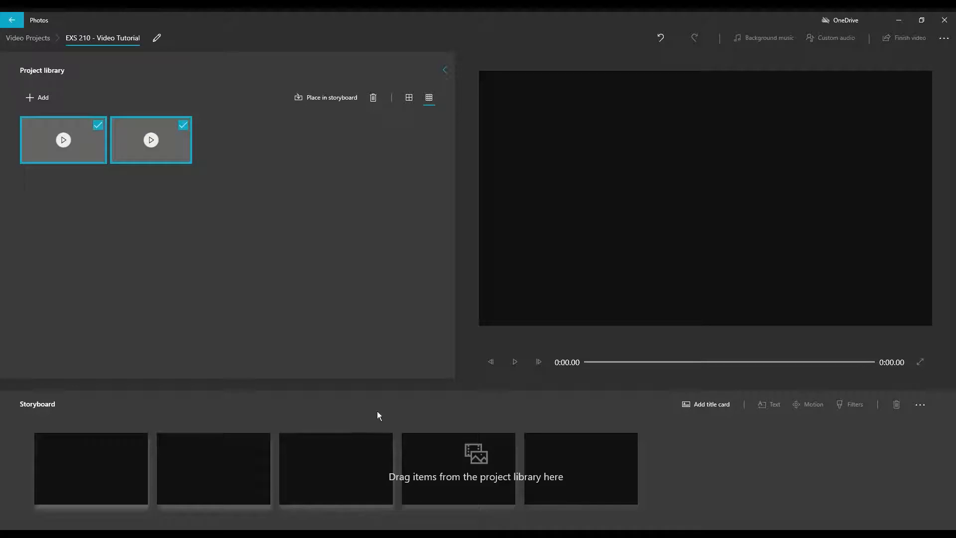
- Deselect the library clips and place the first 1:02 video in the first storyboard slot
{"action": "left_click", "coordinate": [206, 204]}
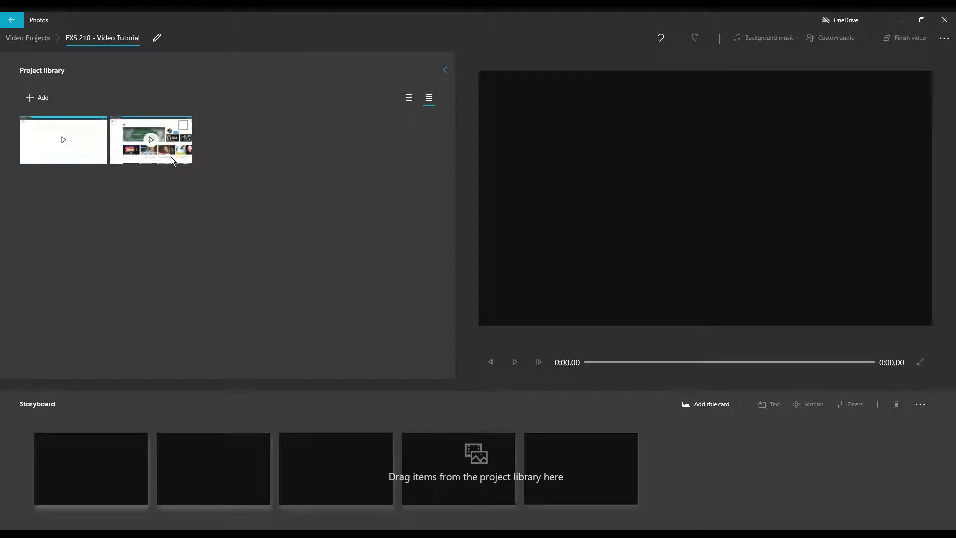
{"action": "left_click_drag", "start_coordinate": [85, 147], "coordinate": [142, 488]}
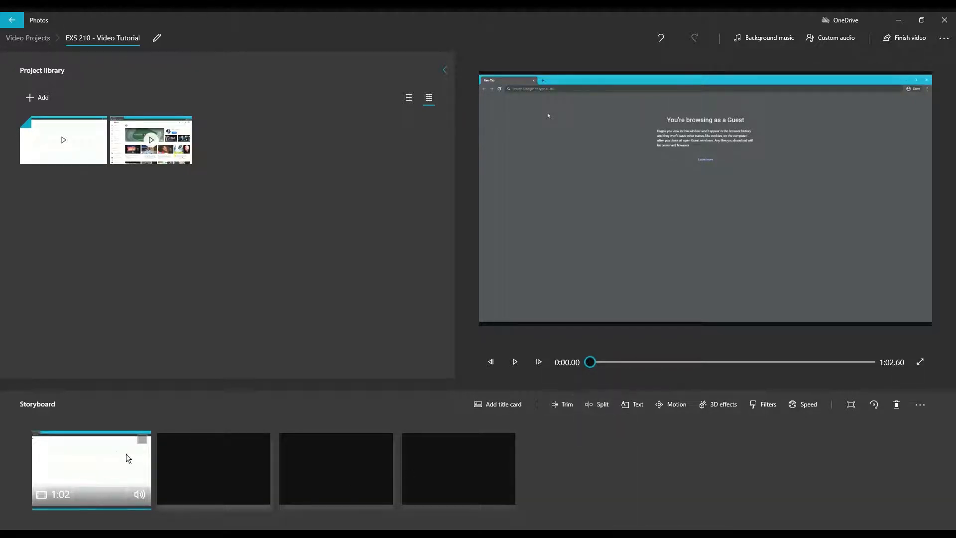
- Split the storyboard clip at 0:25.80 into 25.8 and 36.8 second clips, then select the first
{"action": "left_click", "coordinate": [600, 408]}
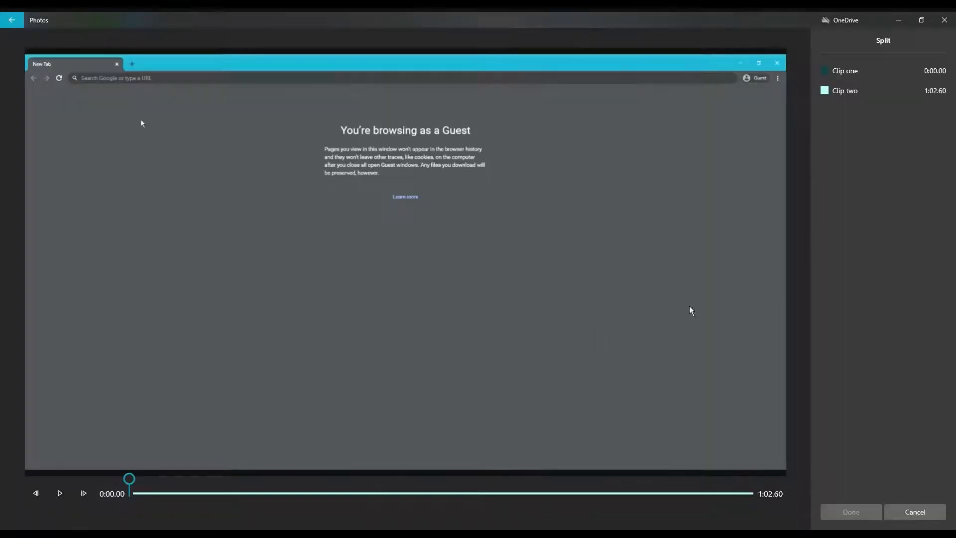
{"action": "left_click_drag", "start_coordinate": [131, 481], "coordinate": [396, 493]}
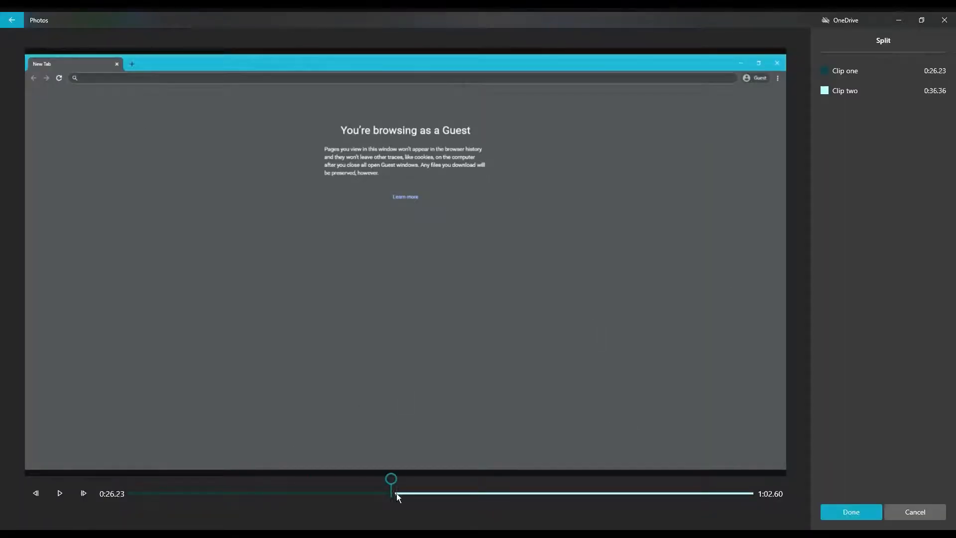
{"action": "left_click", "coordinate": [850, 511]}
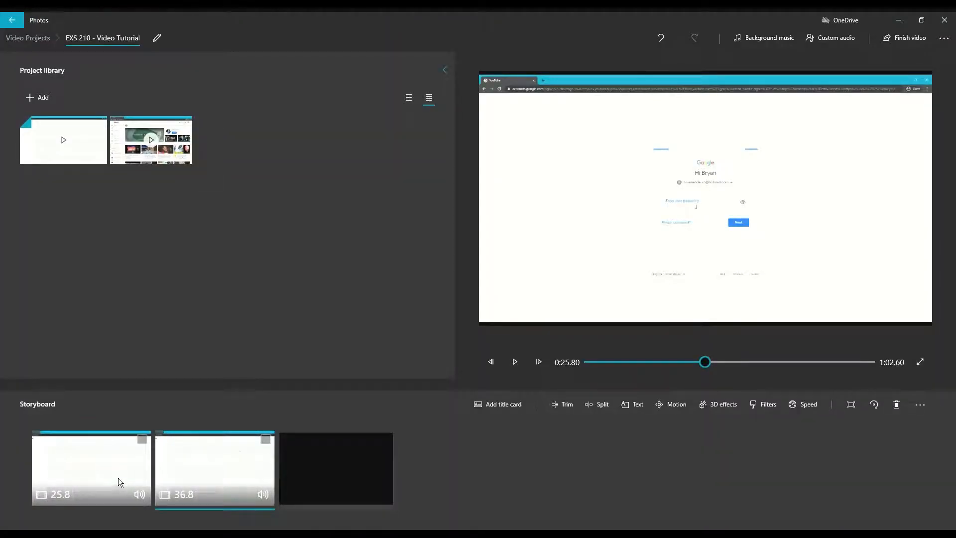
{"action": "left_click", "coordinate": [119, 482]}
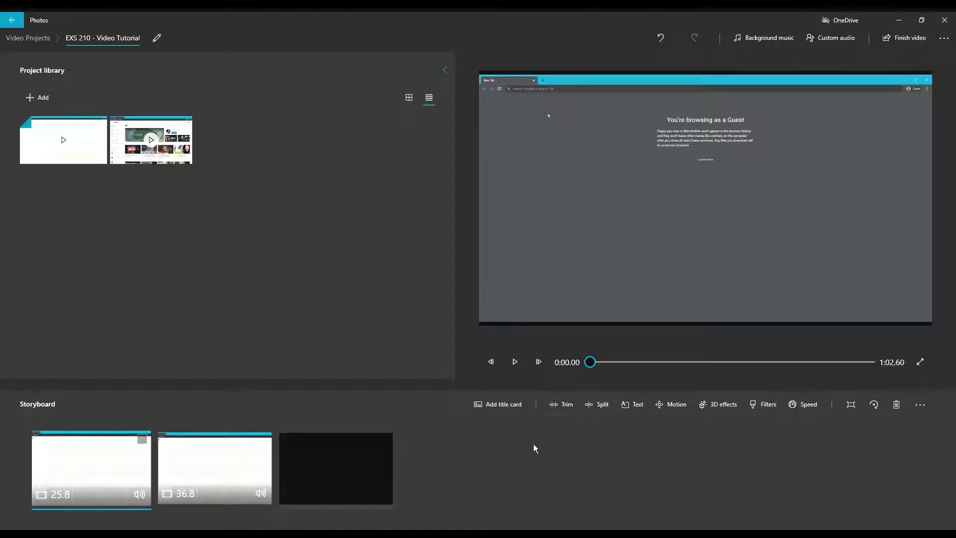
- Trim the first clip's end to 0:21.70, shortening it to 21.7 seconds
{"action": "left_click", "coordinate": [566, 405]}
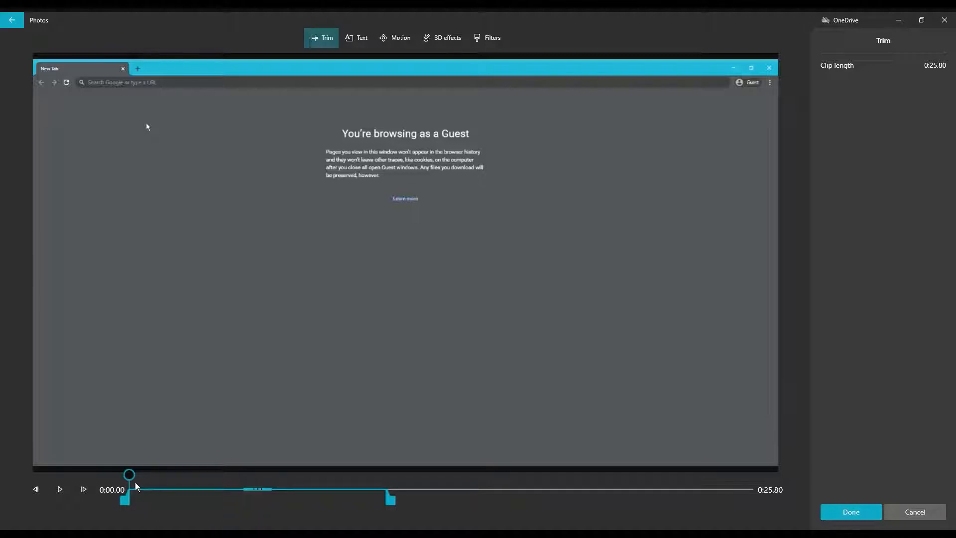
{"action": "left_click_drag", "start_coordinate": [319, 489], "coordinate": [359, 511]}
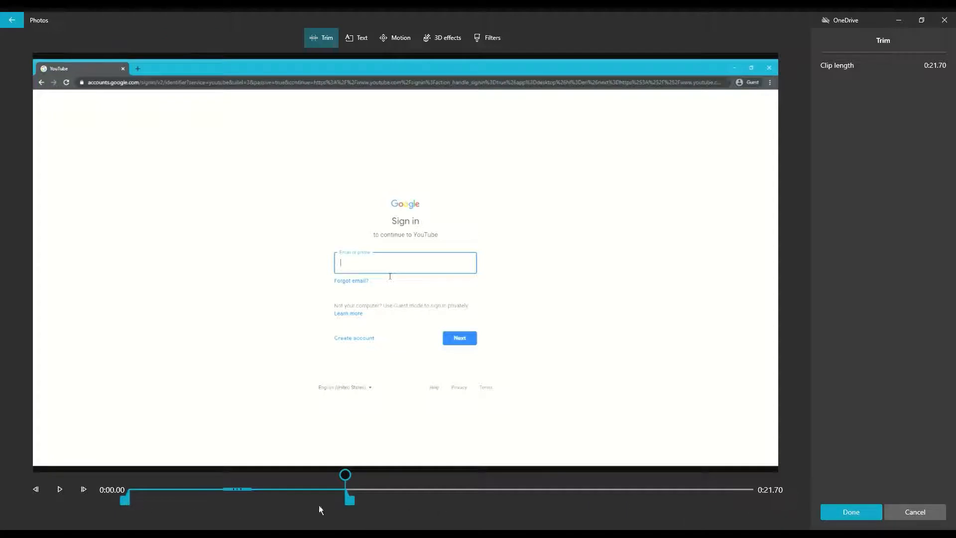
{"action": "mouse_move", "coordinate": [350, 502]}
{"action": "left_mouse_down"}
{"action": "mouse_move", "coordinate": [365, 508]}
{"action": "mouse_move", "coordinate": [339, 509]}
{"action": "left_mouse_up"}
{"action": "left_click_drag", "start_coordinate": [355, 508], "coordinate": [354, 508]}
{"action": "left_click", "coordinate": [851, 512]}
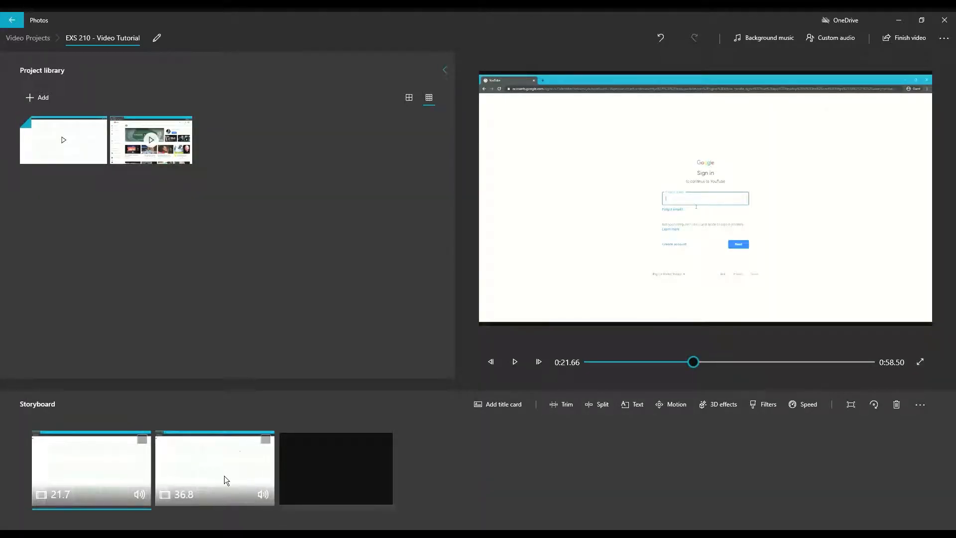
- Trim the second clip's end back to 0:41.90, leaving it 16.1 seconds long
{"action": "left_click", "coordinate": [263, 478]}
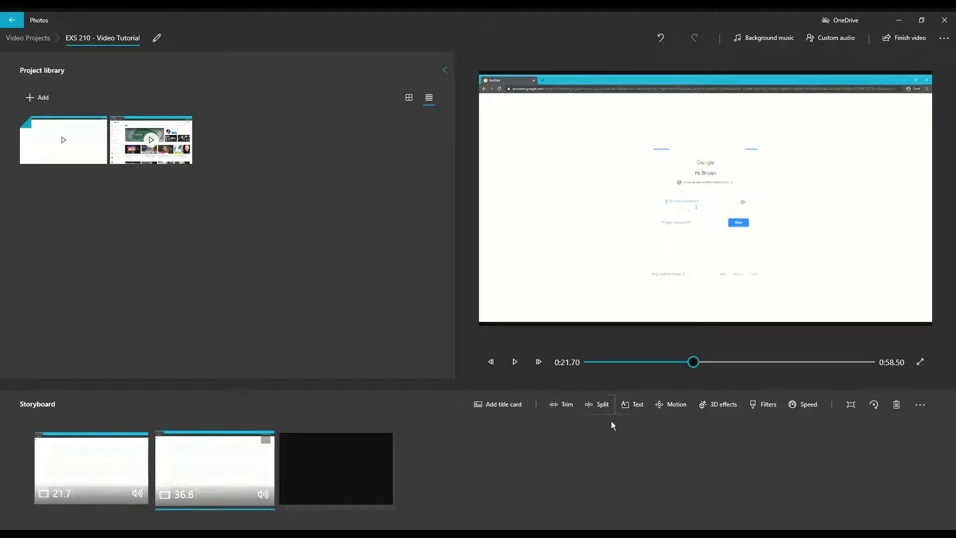
{"action": "left_click", "coordinate": [574, 412]}
{"action": "left_click_drag", "start_coordinate": [758, 500], "coordinate": [552, 504]}
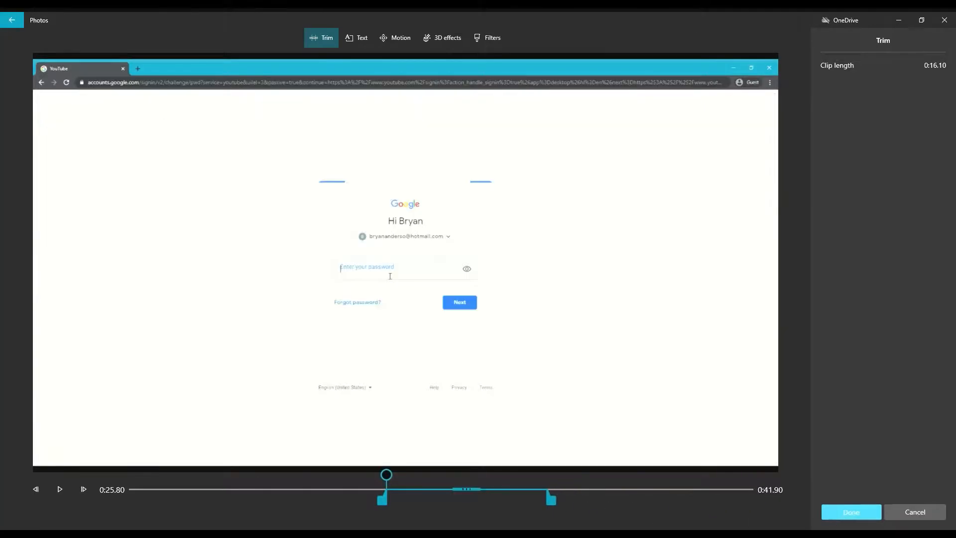
{"action": "left_click", "coordinate": [851, 512]}
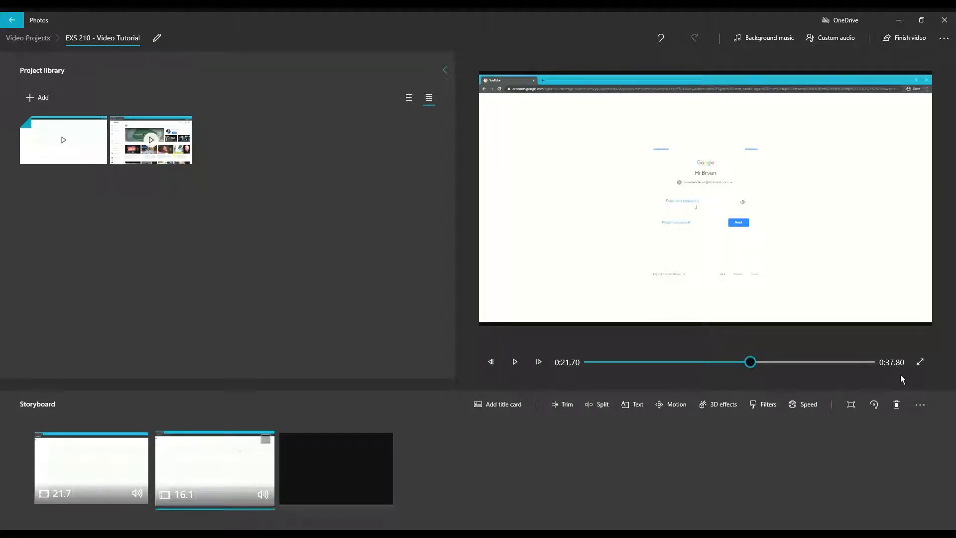
- Bring up the Finish your video export dialog, then cancel it without exporting
{"action": "left_click", "coordinate": [922, 48]}
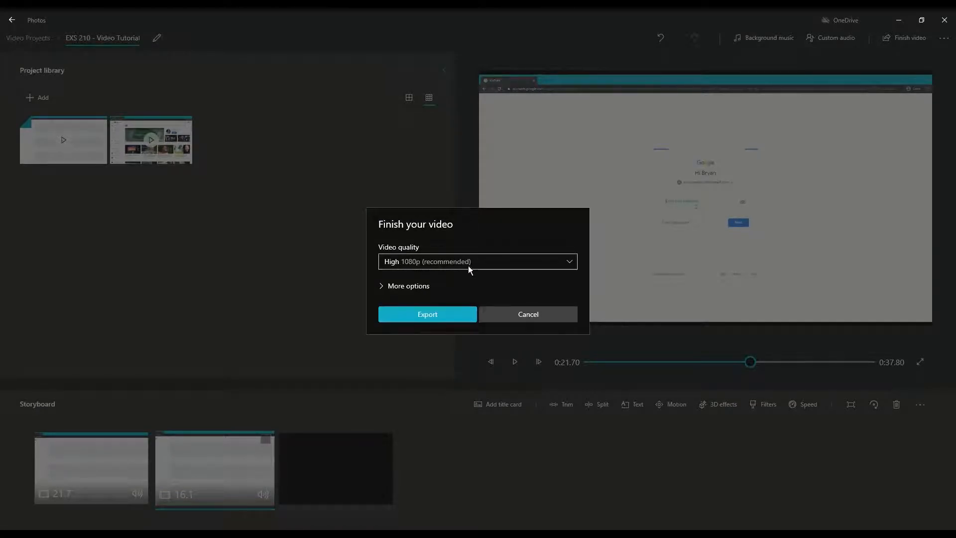
{"action": "left_click", "coordinate": [527, 321]}
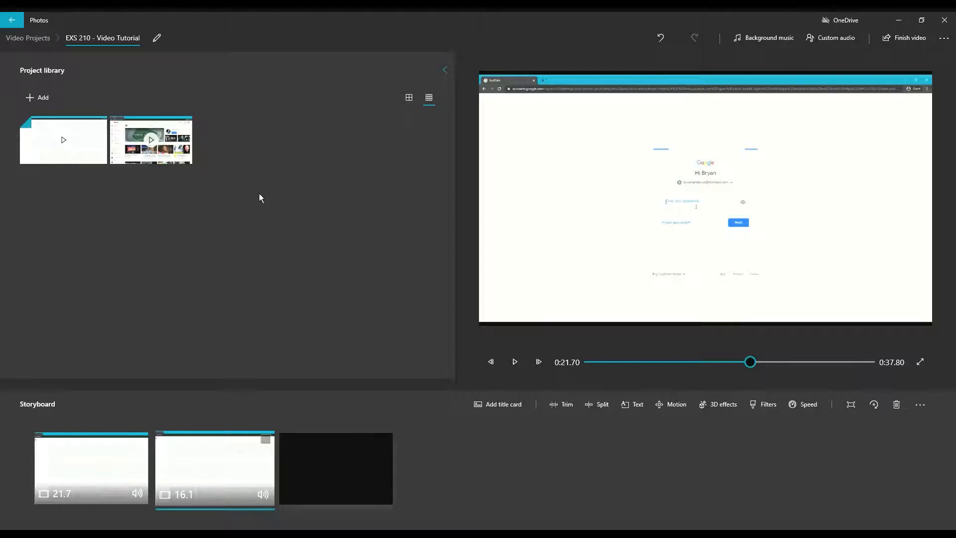
- Add the 7:40 YouTube screen recording to the end of the storyboard
{"action": "mouse_move", "coordinate": [177, 155]}
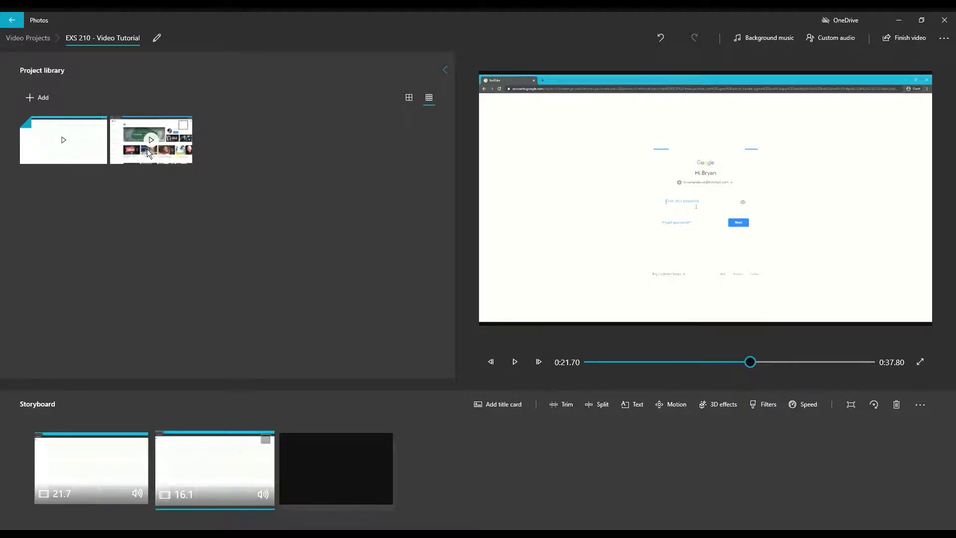
{"action": "mouse_move", "coordinate": [102, 479]}
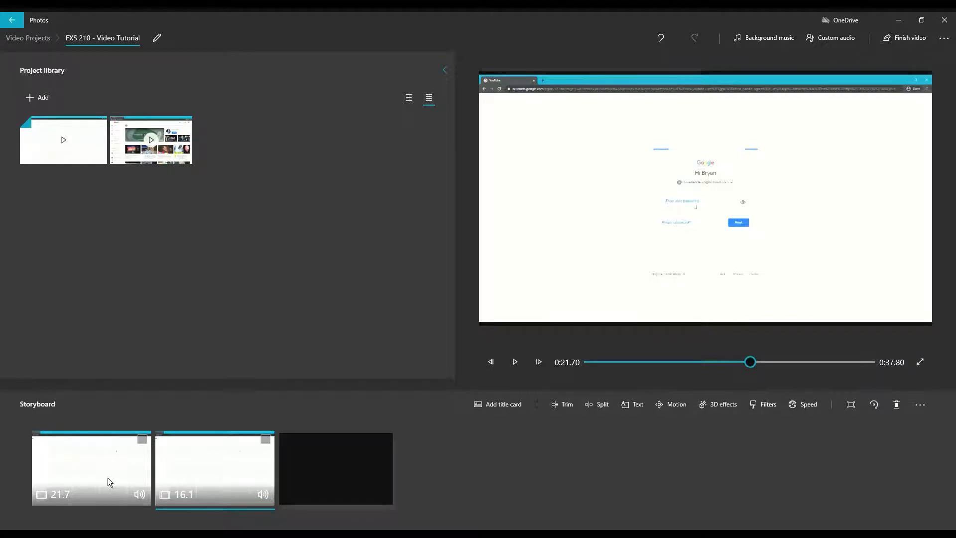
{"action": "left_click_drag", "start_coordinate": [188, 164], "coordinate": [400, 488]}
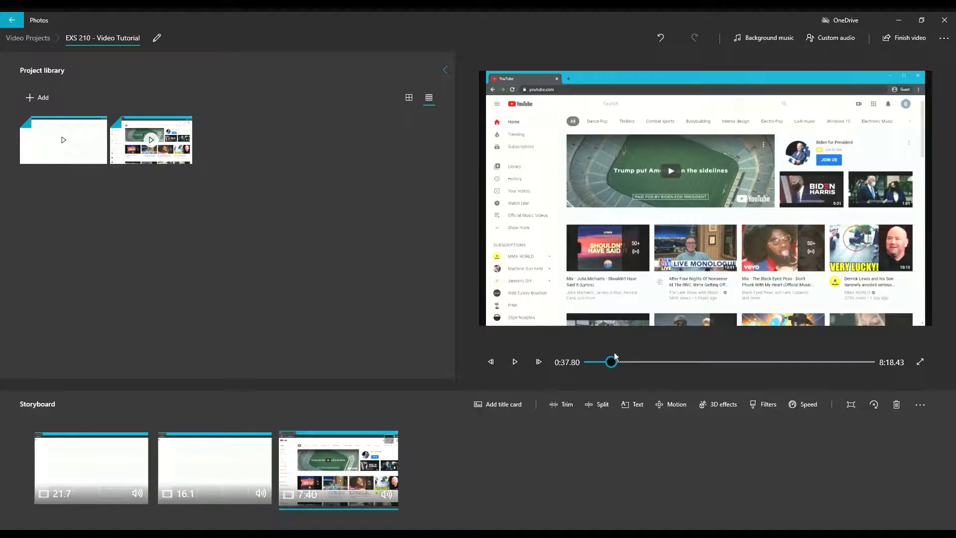
- Split the 7:40 YouTube clip at 4:40.83 into 4:40 and 2:59 pieces
{"action": "left_click", "coordinate": [601, 404]}
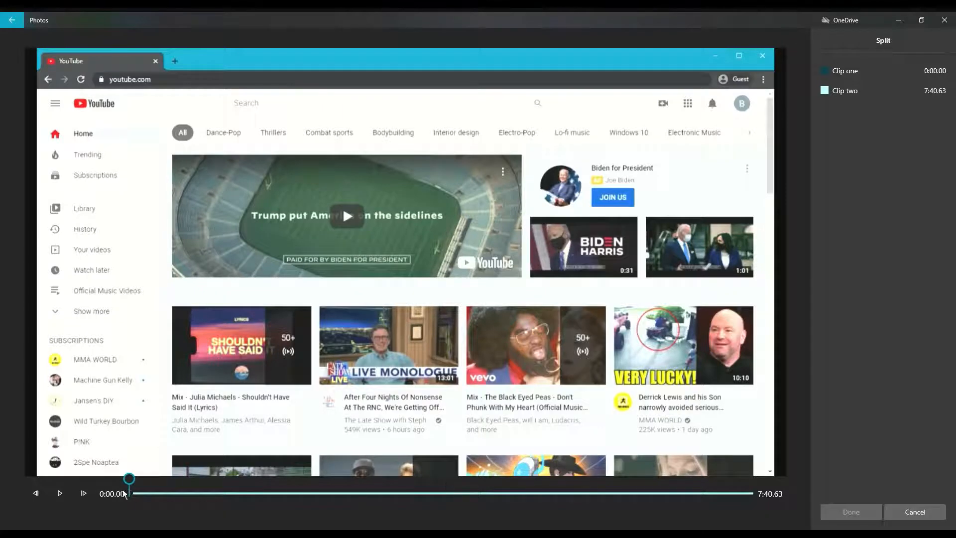
{"action": "mouse_move", "coordinate": [128, 493]}
{"action": "left_mouse_down"}
{"action": "mouse_move", "coordinate": [532, 494]}
{"action": "mouse_move", "coordinate": [506, 493]}
{"action": "mouse_move", "coordinate": [507, 483]}
{"action": "left_mouse_up"}
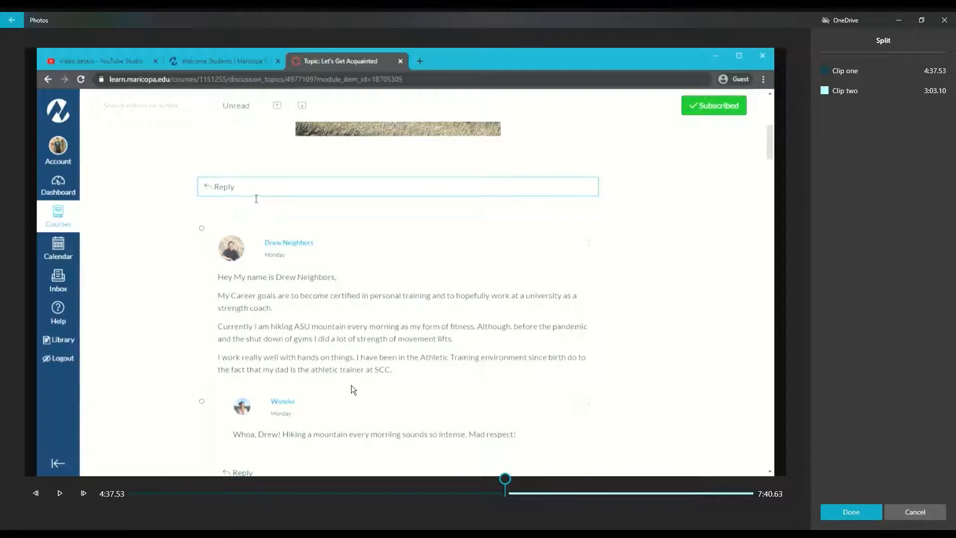
{"action": "left_click", "coordinate": [534, 493]}
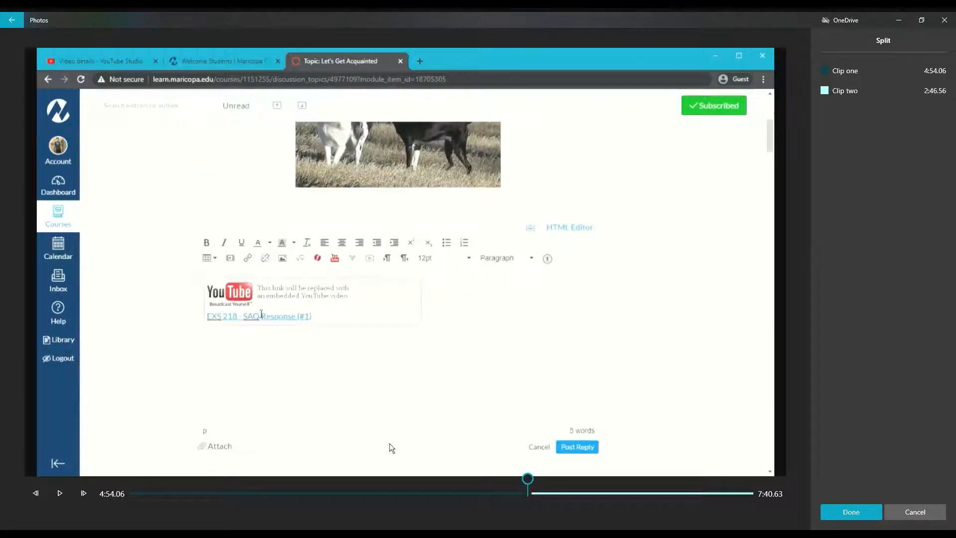
{"action": "left_click", "coordinate": [515, 500]}
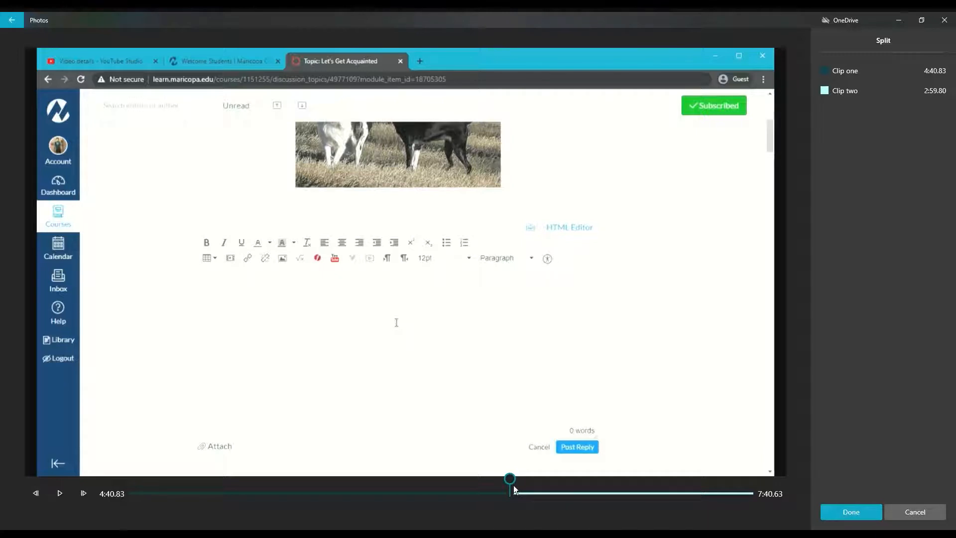
{"action": "left_click", "coordinate": [836, 512]}
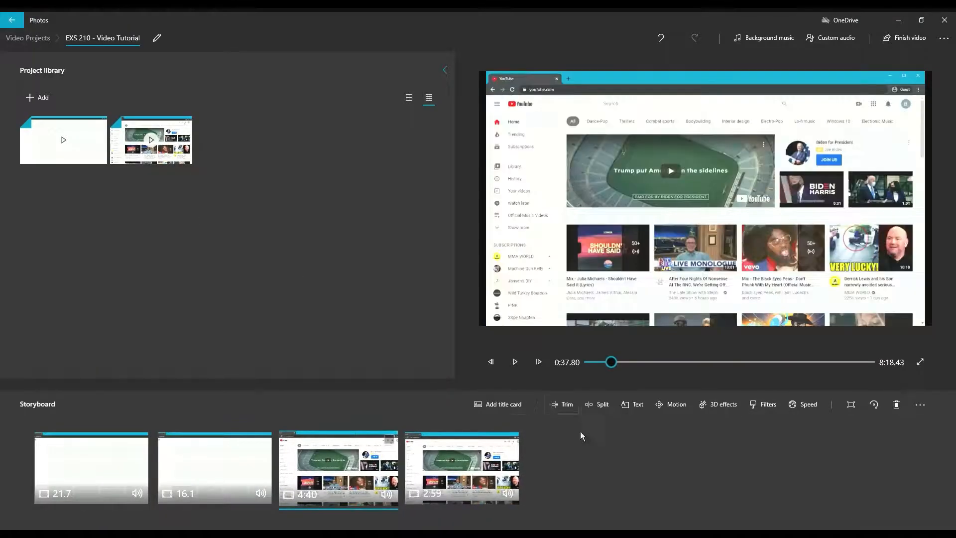
- Pull the 4:40 clip's end back in the trim editor to a 3:49.40 length, not yet applied
{"action": "left_click", "coordinate": [568, 404]}
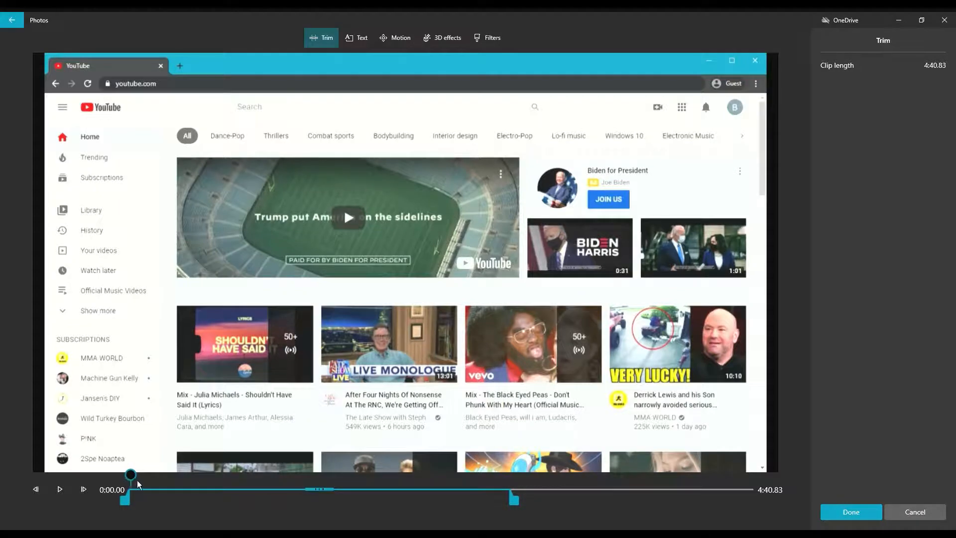
{"action": "left_click_drag", "start_coordinate": [131, 476], "coordinate": [480, 494]}
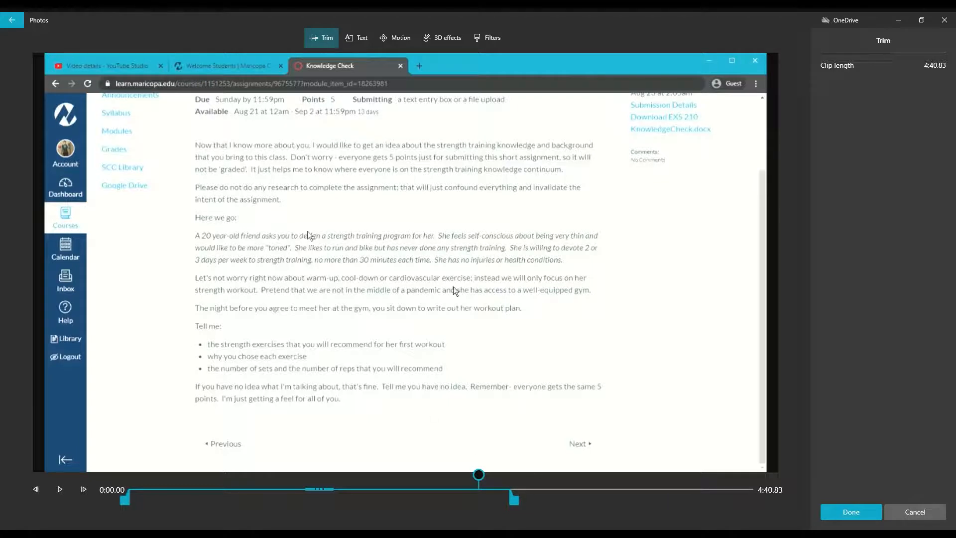
{"action": "left_click_drag", "start_coordinate": [483, 481], "coordinate": [446, 486]}
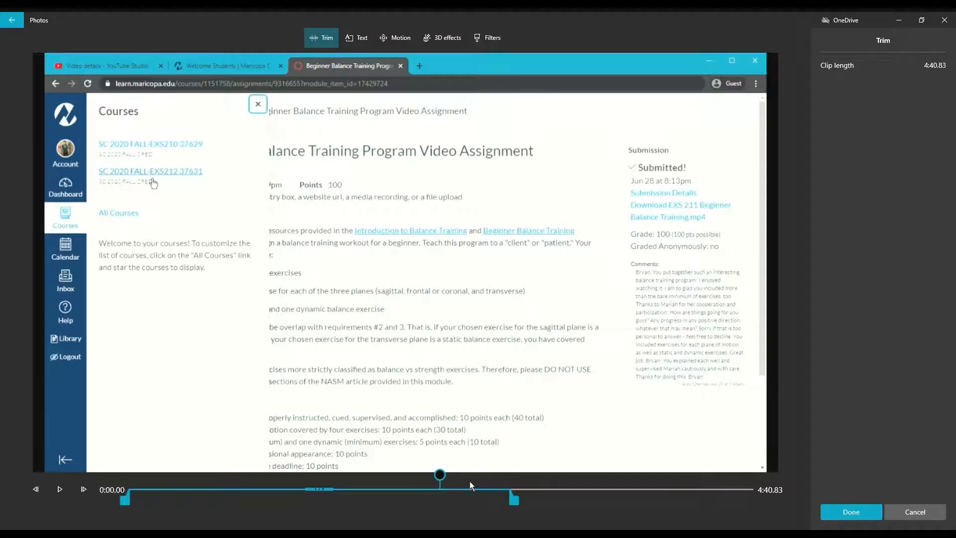
{"action": "left_click_drag", "start_coordinate": [521, 508], "coordinate": [447, 504]}
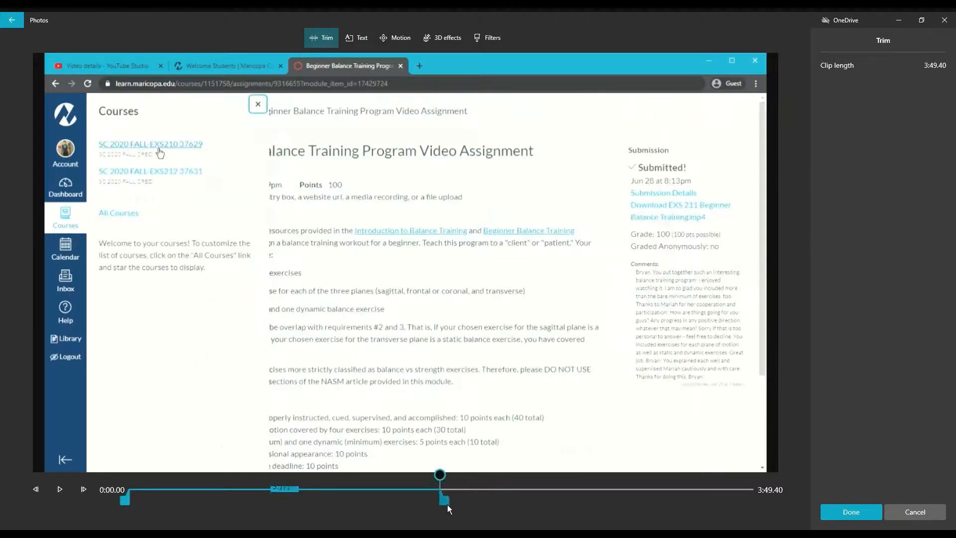
- Apply the trim so the third storyboard clip runs 3:49
{"action": "left_click", "coordinate": [868, 518]}
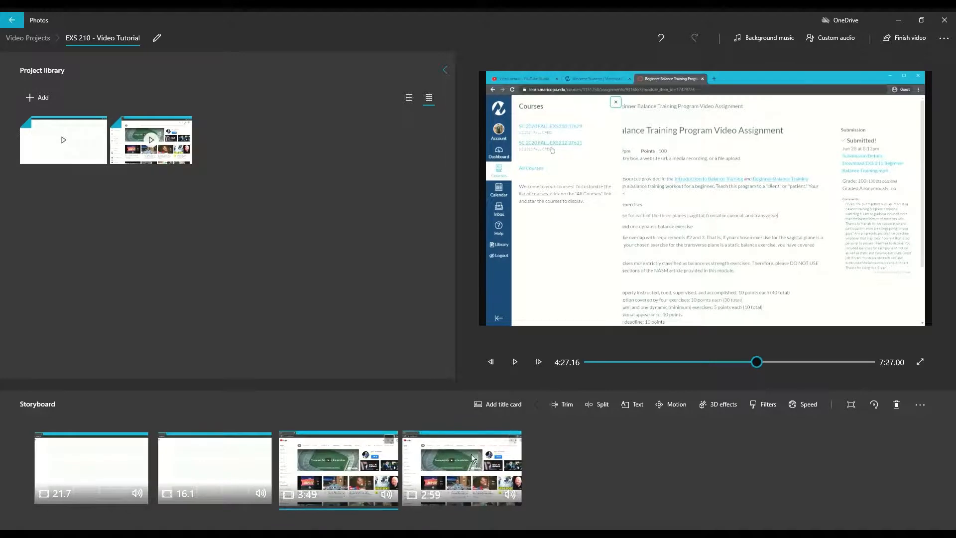
{"action": "left_click", "coordinate": [899, 39]}
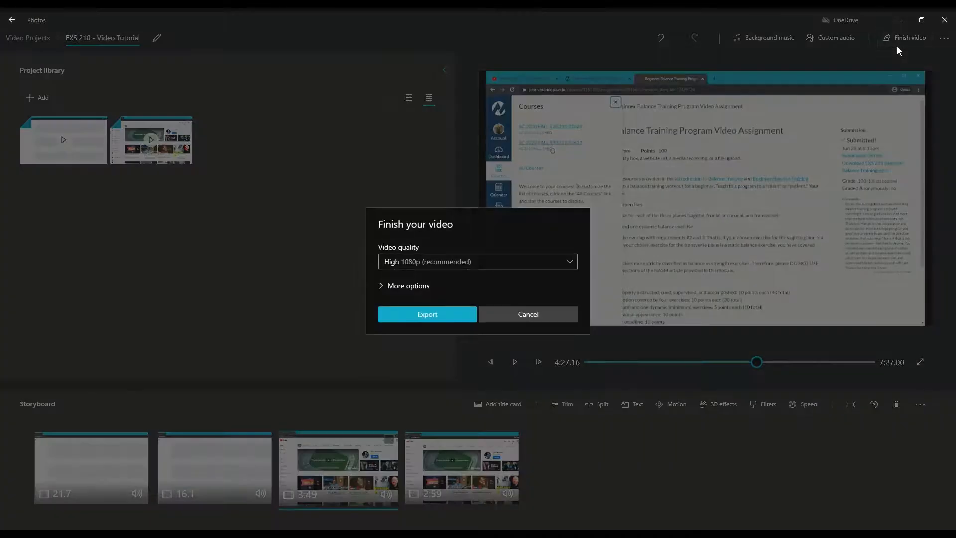
{"action": "left_click", "coordinate": [541, 322]}
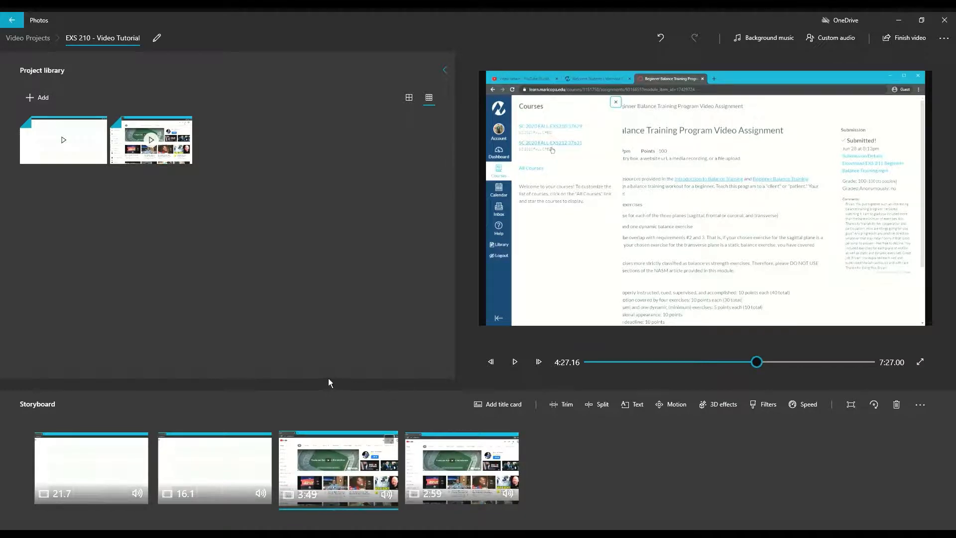
- Insert a title card before the first storyboard clip and set its duration to 7 seconds
{"action": "left_click", "coordinate": [122, 472]}
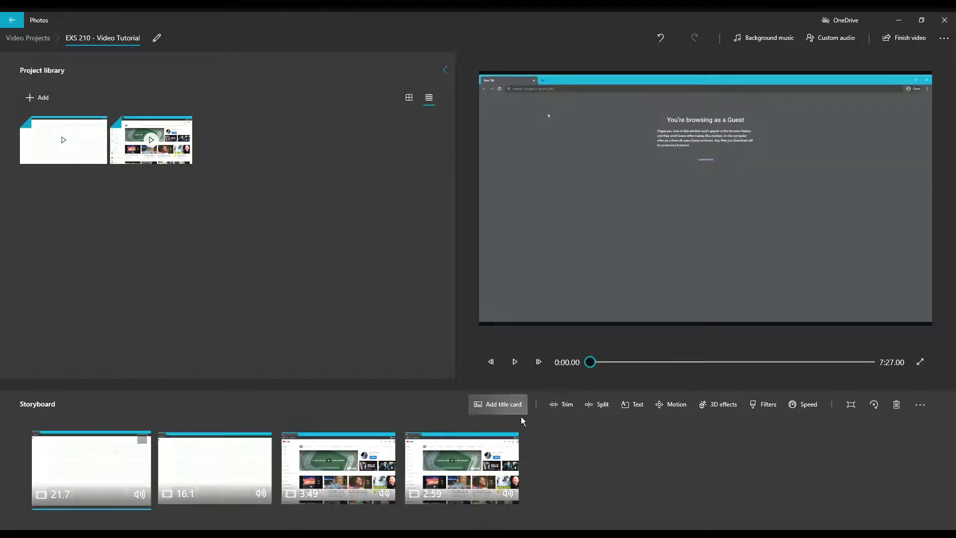
{"action": "left_click", "coordinate": [521, 415]}
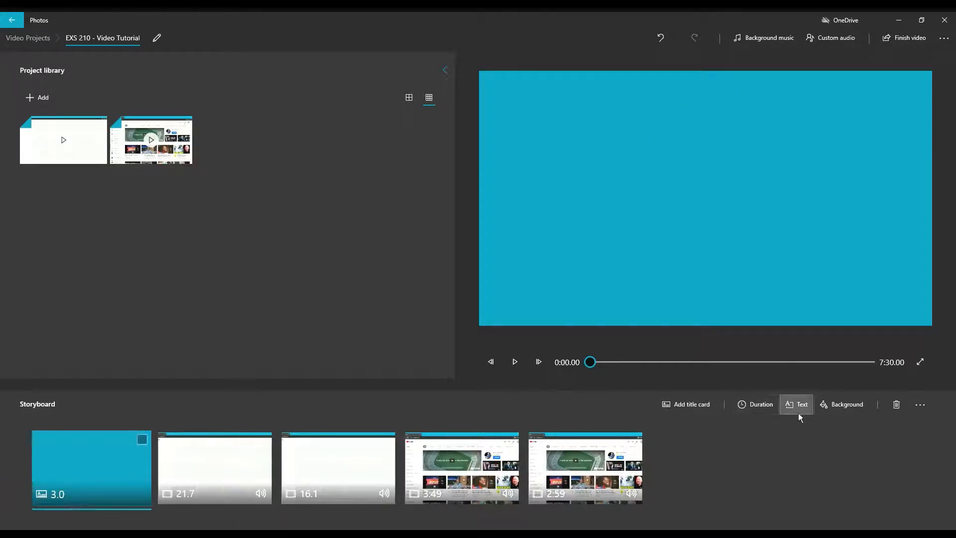
{"action": "left_click", "coordinate": [755, 407]}
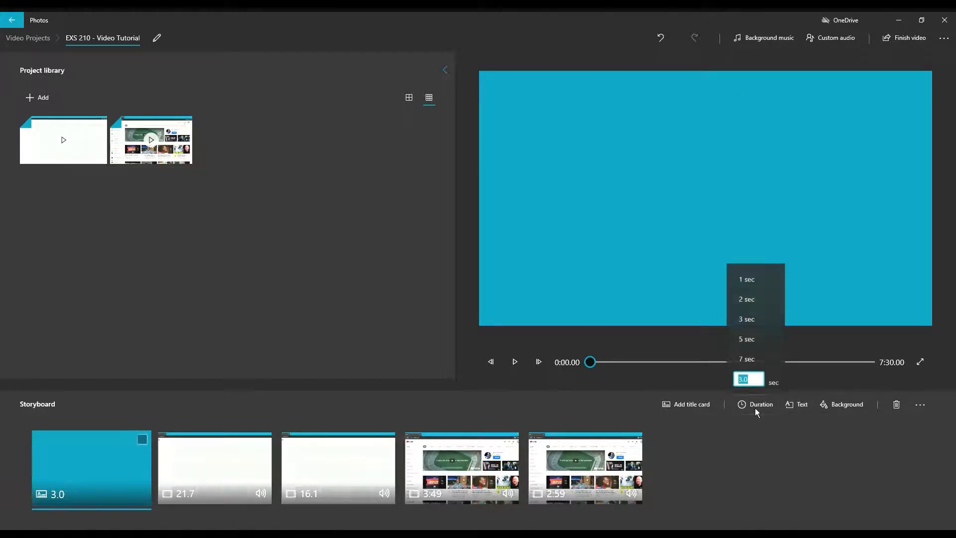
{"action": "left_click", "coordinate": [761, 365]}
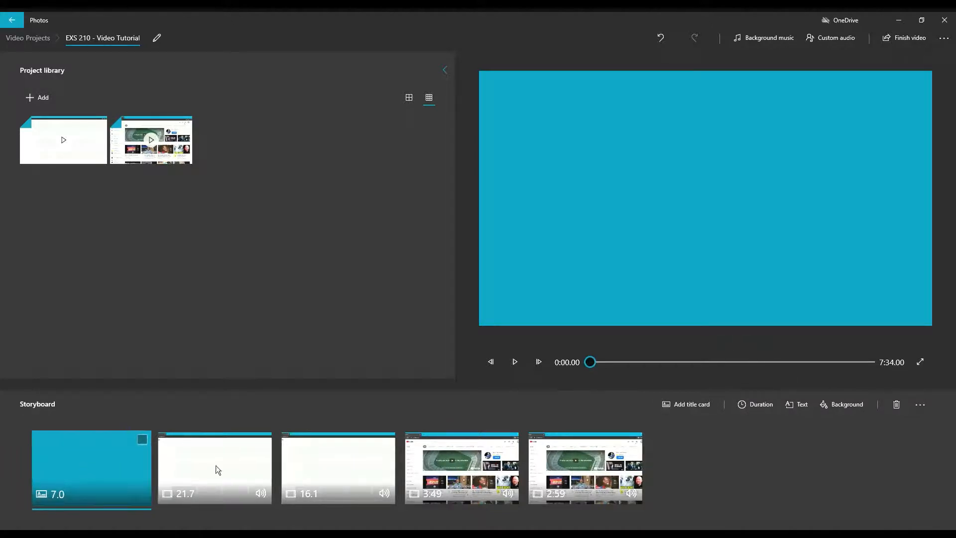
- Replace the placeholder title text with 'EXS 210' on the first line
{"action": "left_click", "coordinate": [802, 404]}
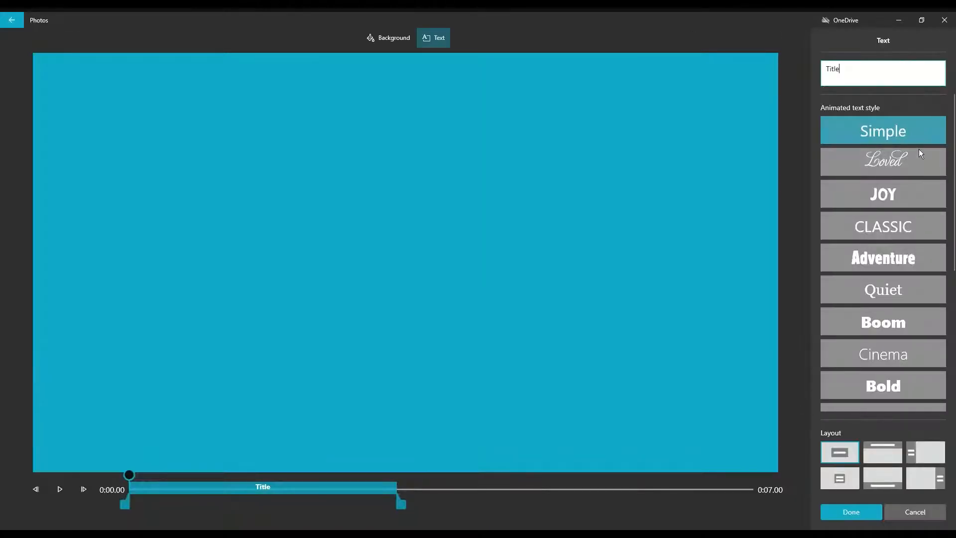
{"action": "left_click", "coordinate": [899, 167]}
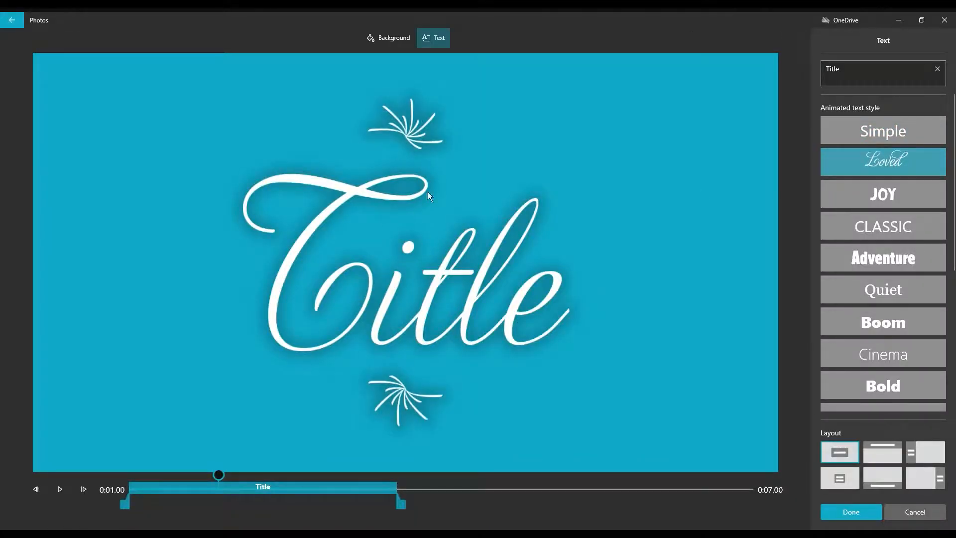
{"action": "left_click", "coordinate": [852, 75]}
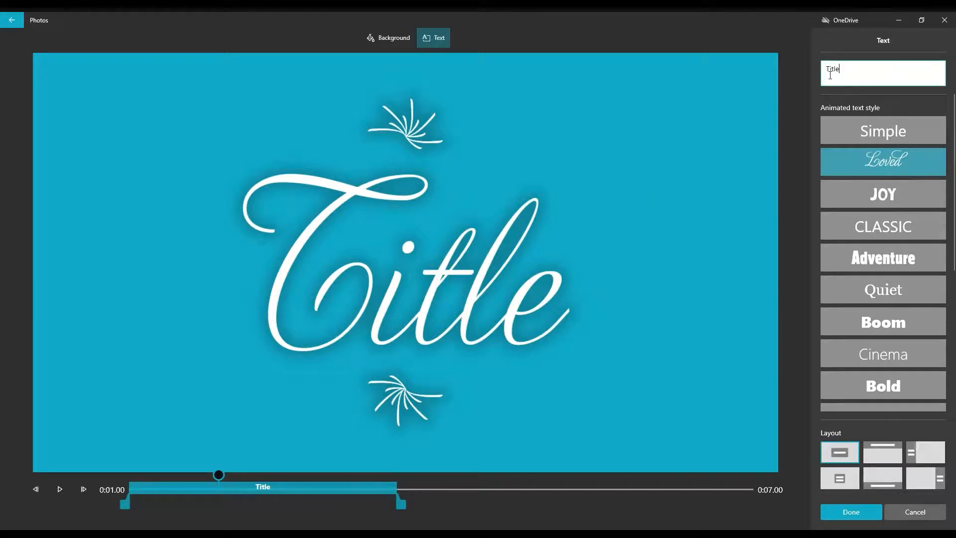
{"action": "key", "text": "BackSpace"}
{"action": "key", "text": "BackSpace"}
{"action": "key", "text": "BackSpace"}
{"action": "key", "text": "BackSpace"}
{"action": "key", "text": "BackSpace"}
{"action": "type", "text": "E"}
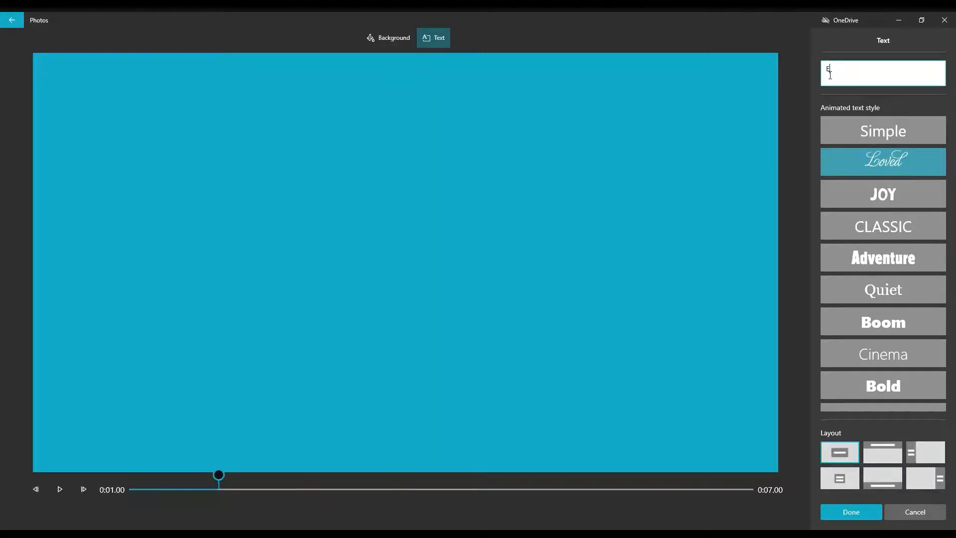
{"action": "type", "text": "SXs"}
{"action": "key", "text": "BackSpace"}
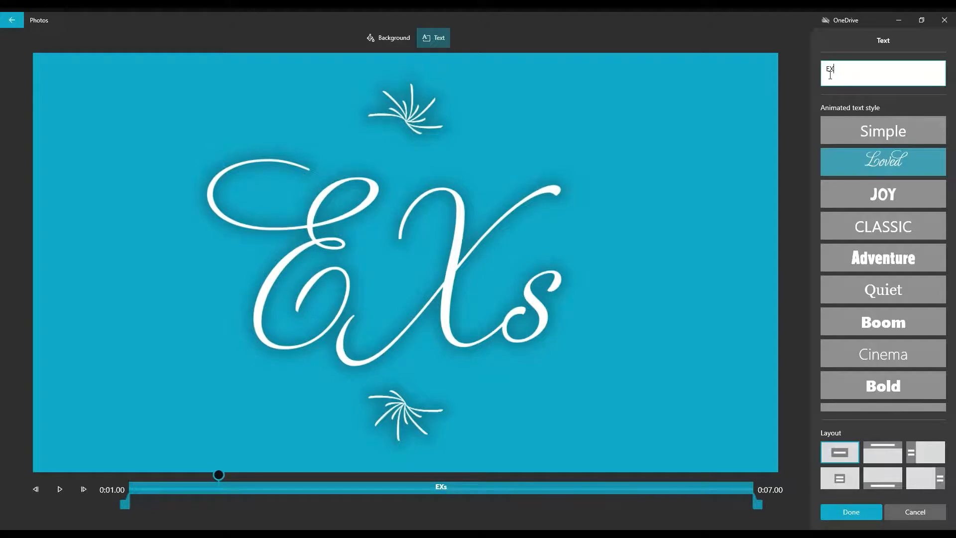
{"action": "type", "text": "S 210"}
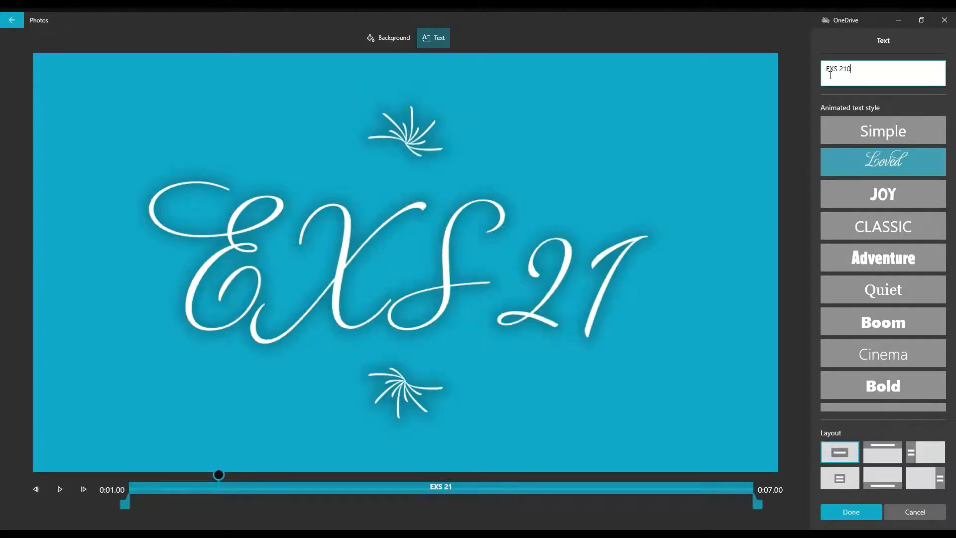
{"action": "type", "text": " -"}
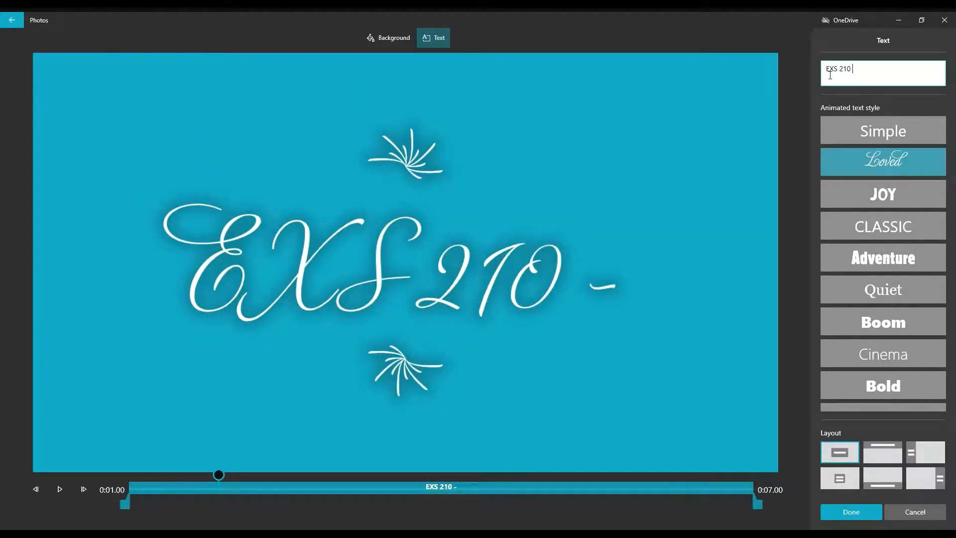
- Add 'Video Editor Tutorial' as the title's second line
{"action": "key", "text": "Return"}
{"action": "type", "text": "Tu"}
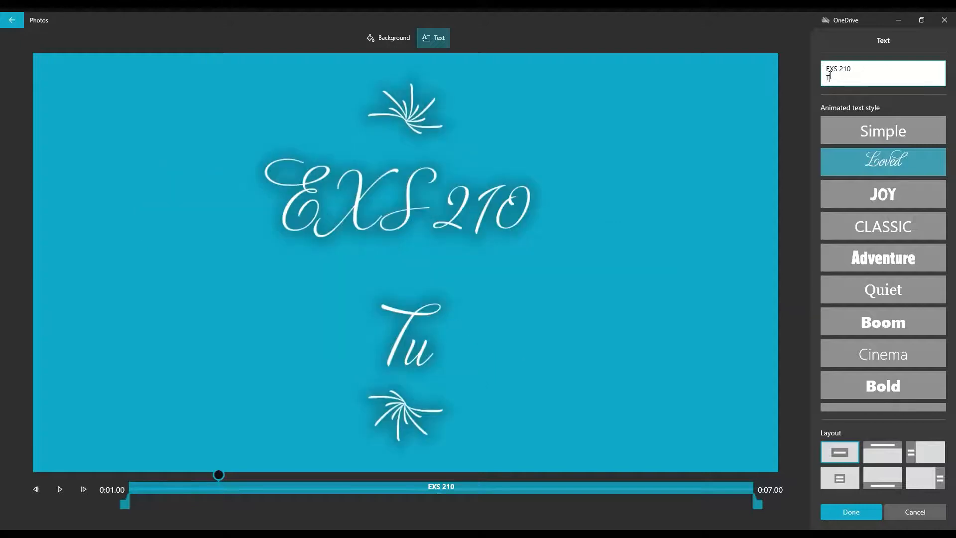
{"action": "key", "text": "BackSpace"}
{"action": "key", "text": "BackSpace"}
{"action": "type", "text": "Video "}
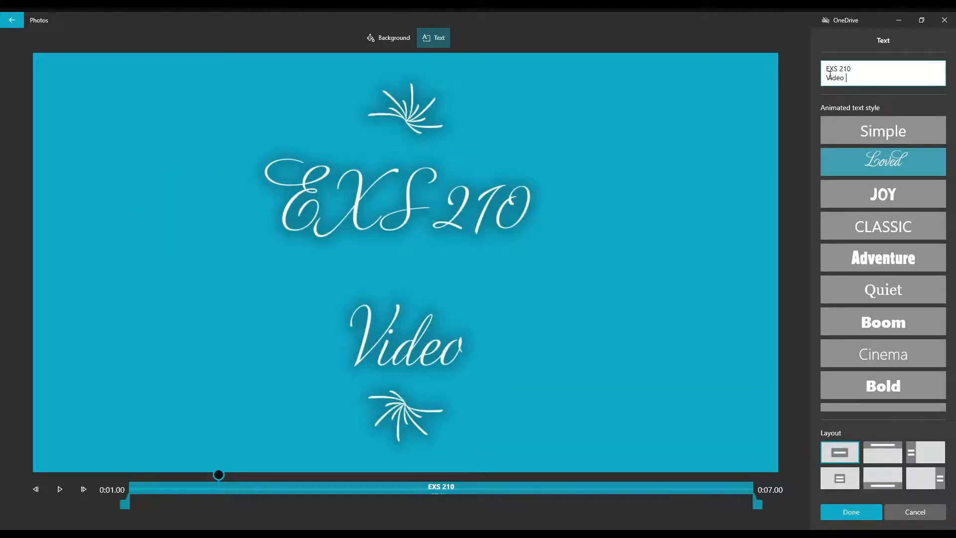
{"action": "type", "text": "Editor"}
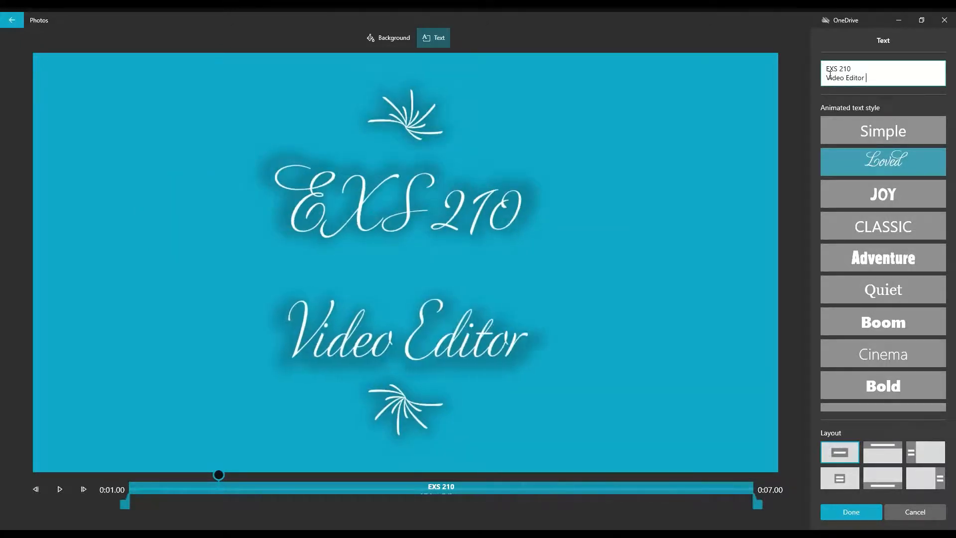
{"action": "type", "text": " Tuturo"}
{"action": "key", "text": "BackSpace"}
{"action": "key", "text": "BackSpace"}
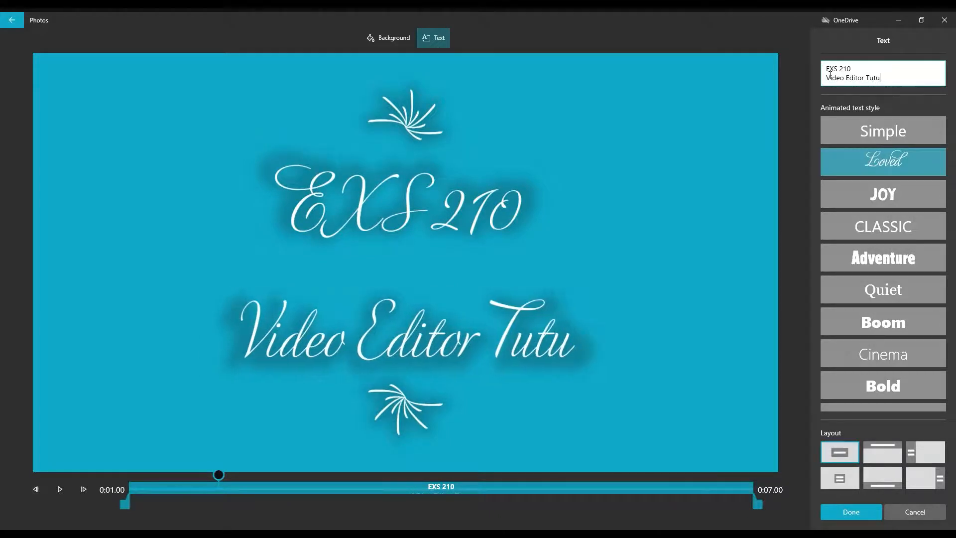
{"action": "key", "text": "BackSpace"}
{"action": "type", "text": "orial"}
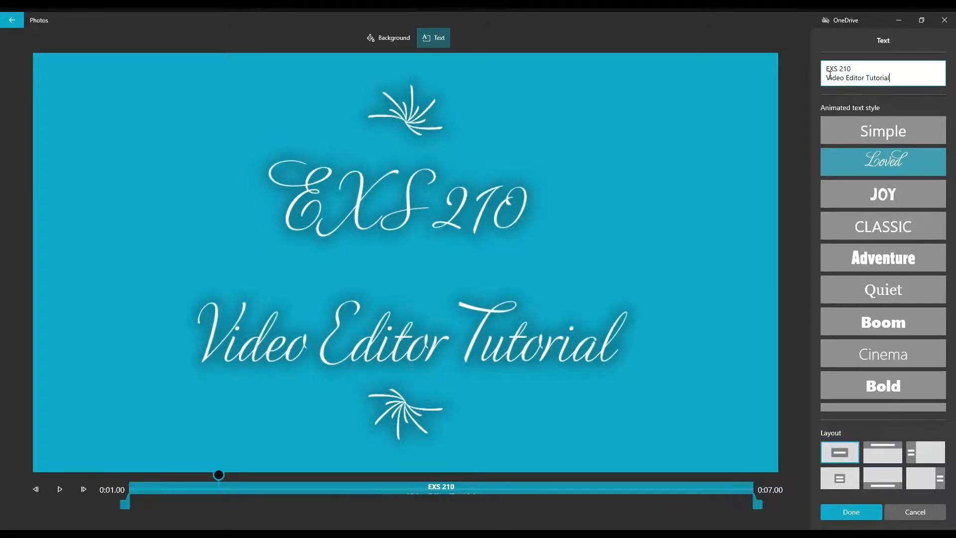
- Apply the JOY text style, extend the text to 0:07.00, and confirm the title card
{"action": "left_click", "coordinate": [879, 192]}
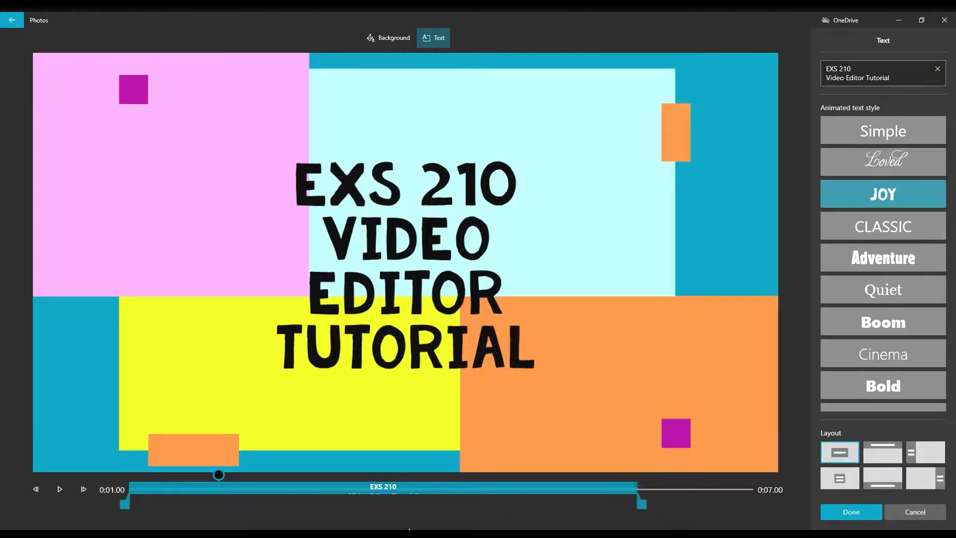
{"action": "left_click_drag", "start_coordinate": [649, 508], "coordinate": [776, 504]}
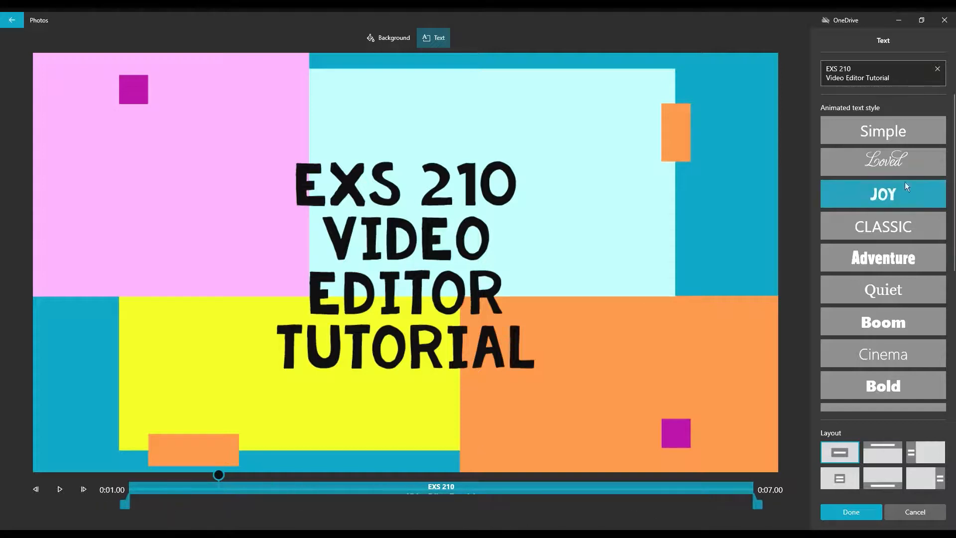
{"action": "left_click", "coordinate": [907, 82]}
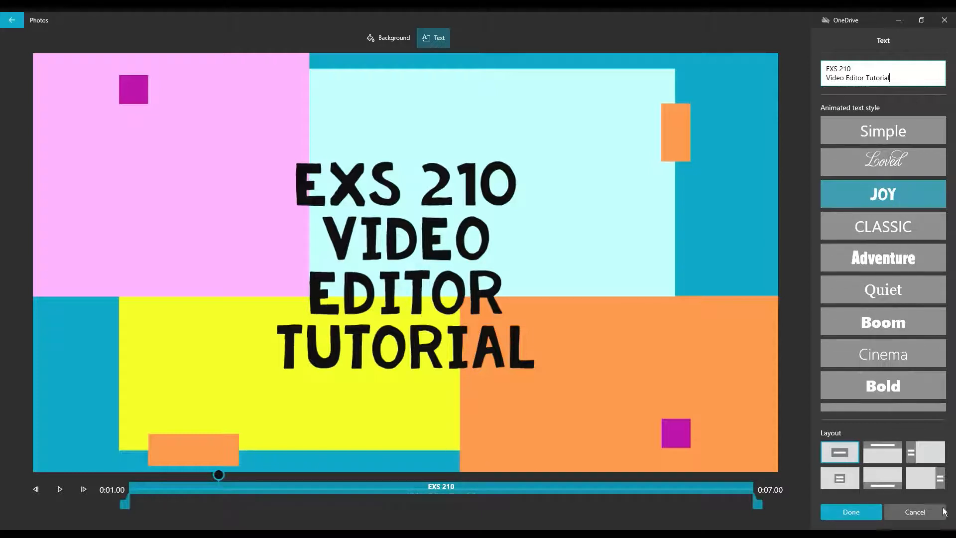
{"action": "left_click", "coordinate": [851, 512]}
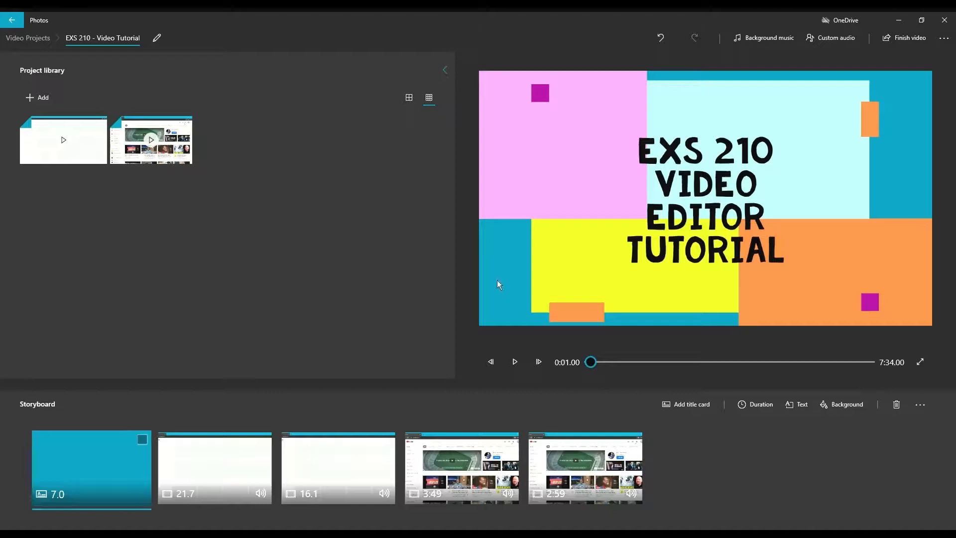
- Caption the 21.7-second browser clip 'How to upload video to' in the Simple style
{"action": "left_click", "coordinate": [216, 482]}
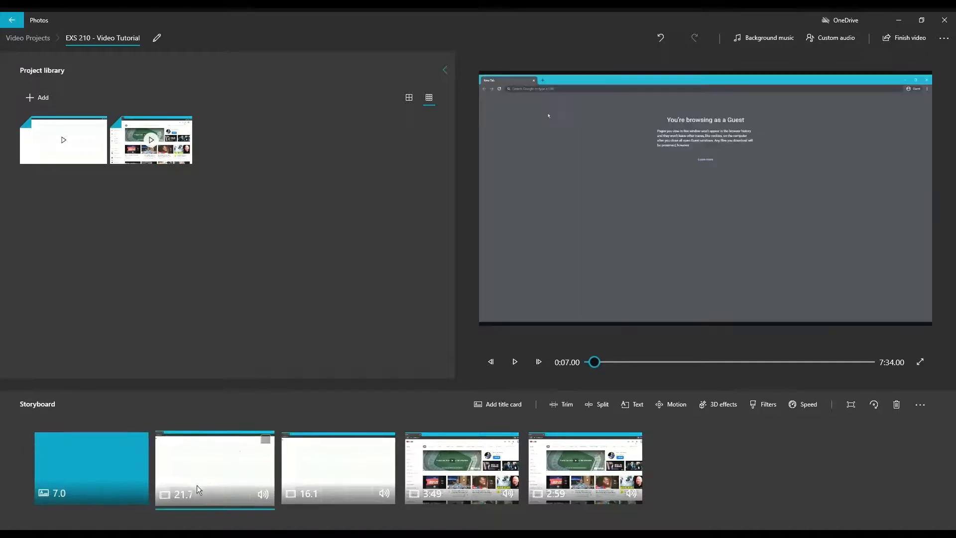
{"action": "left_click", "coordinate": [631, 412]}
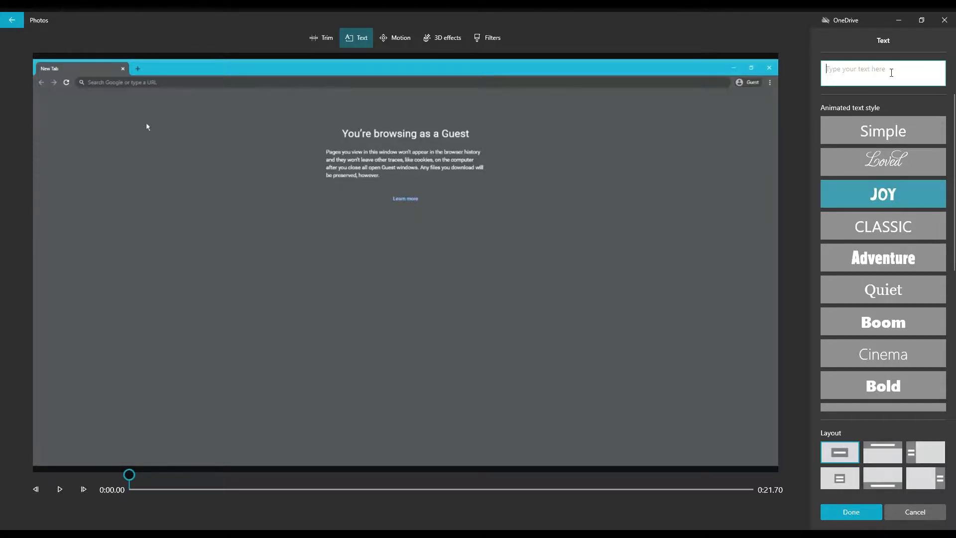
{"action": "type", "text": "How to u"}
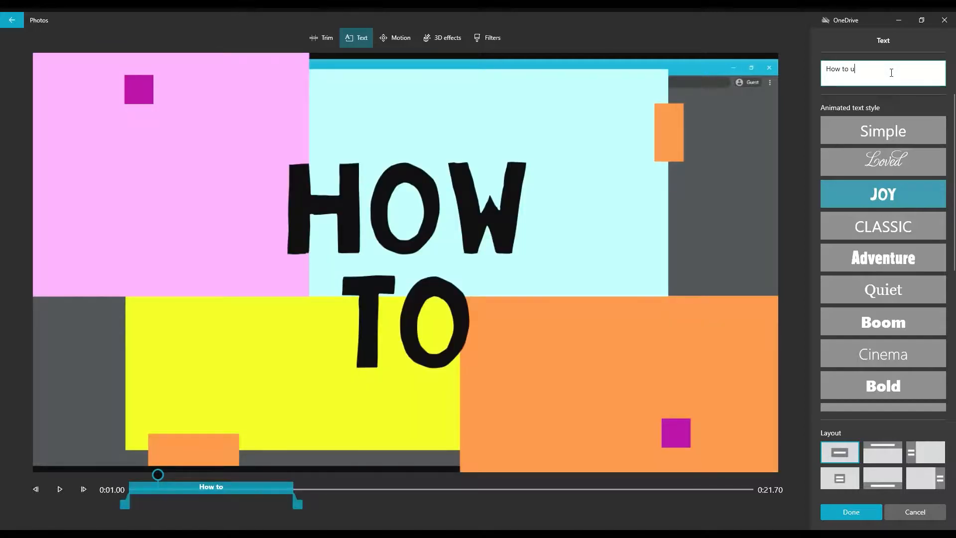
{"action": "type", "text": "plo"}
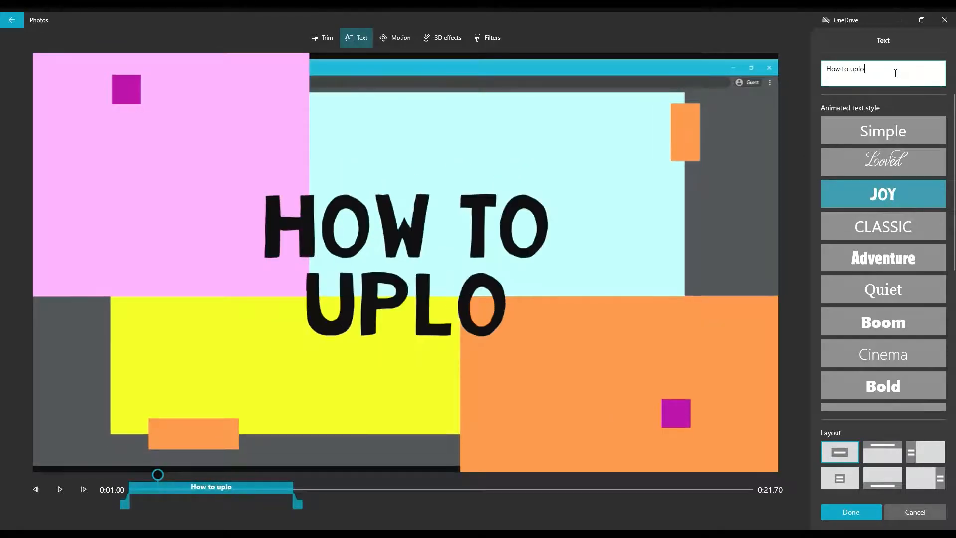
{"action": "left_click", "coordinate": [877, 131]}
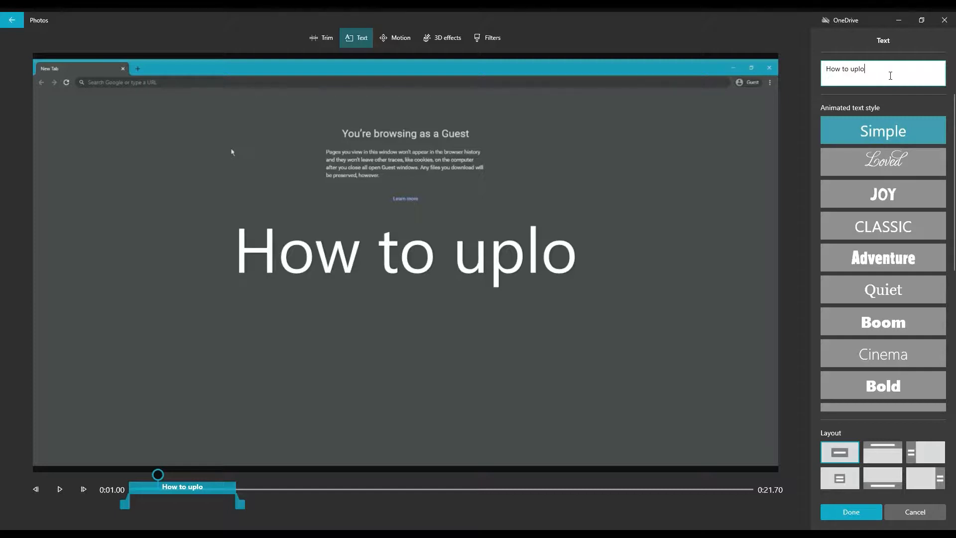
{"action": "type", "text": "ad vidoe to"}
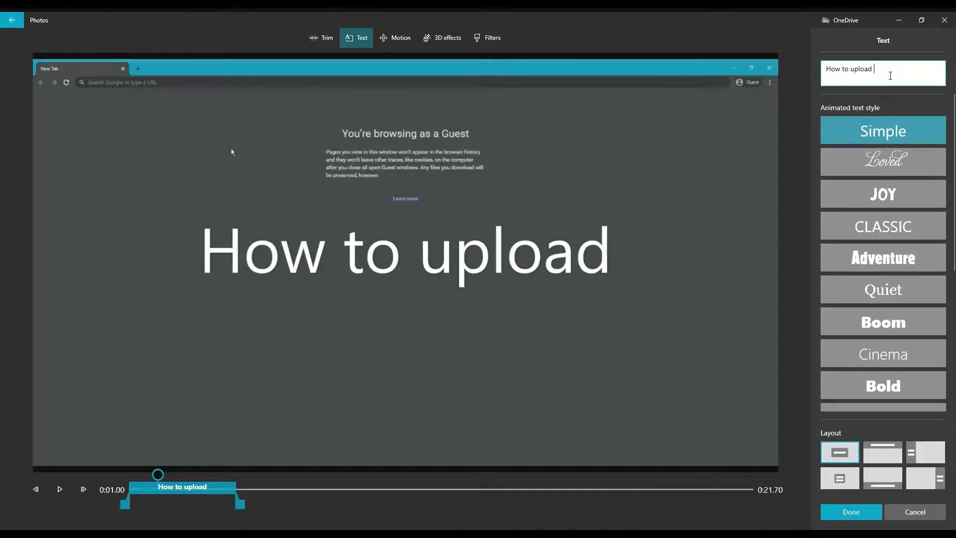
{"action": "key", "text": "BackSpace"}
{"action": "key", "text": "BackSpace"}
{"action": "key", "text": "BackSpace"}
{"action": "key", "text": "BackSpace"}
{"action": "key", "text": "BackSpace"}
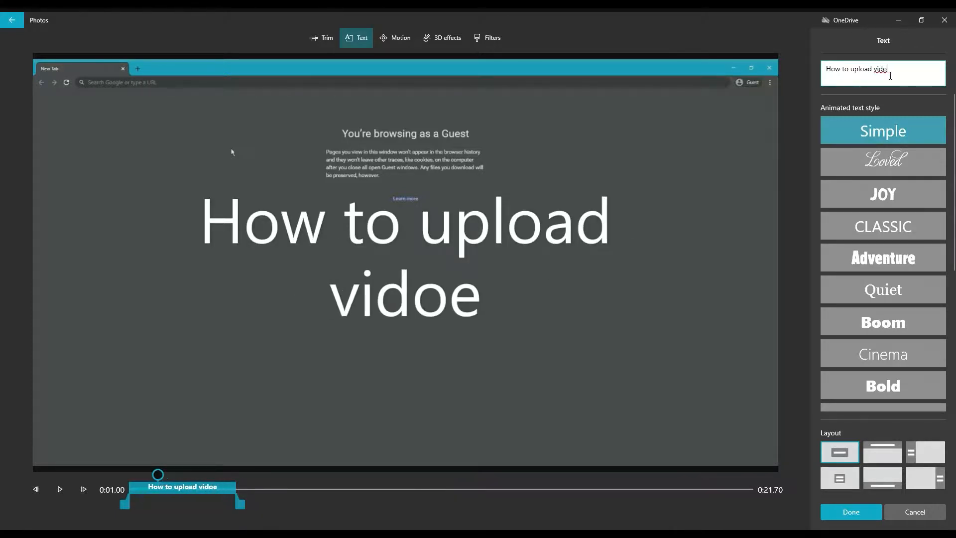
{"action": "type", "text": "eo to"}
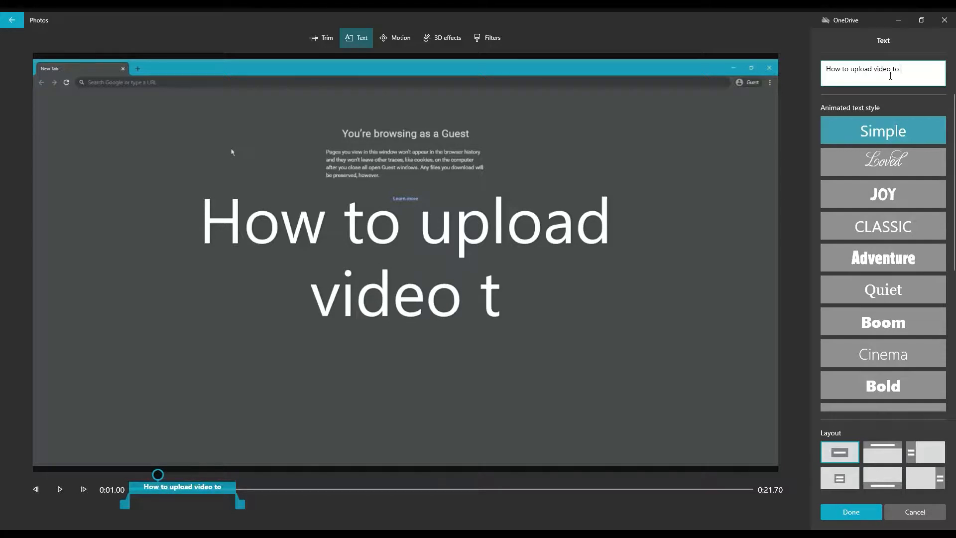
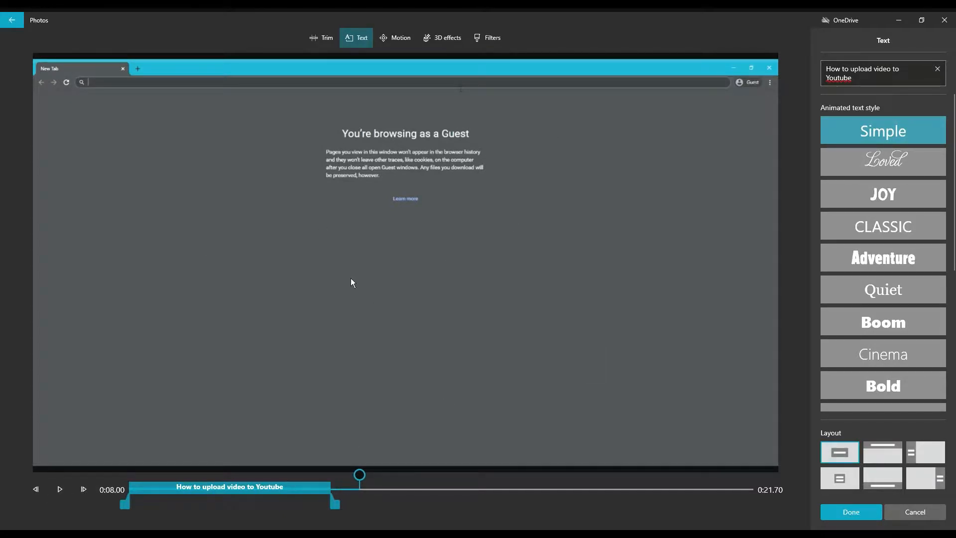
- Confirm the Simple-style 'How to upload video to Youtube' caption and return to the storyboard
{"action": "left_click", "coordinate": [864, 513]}
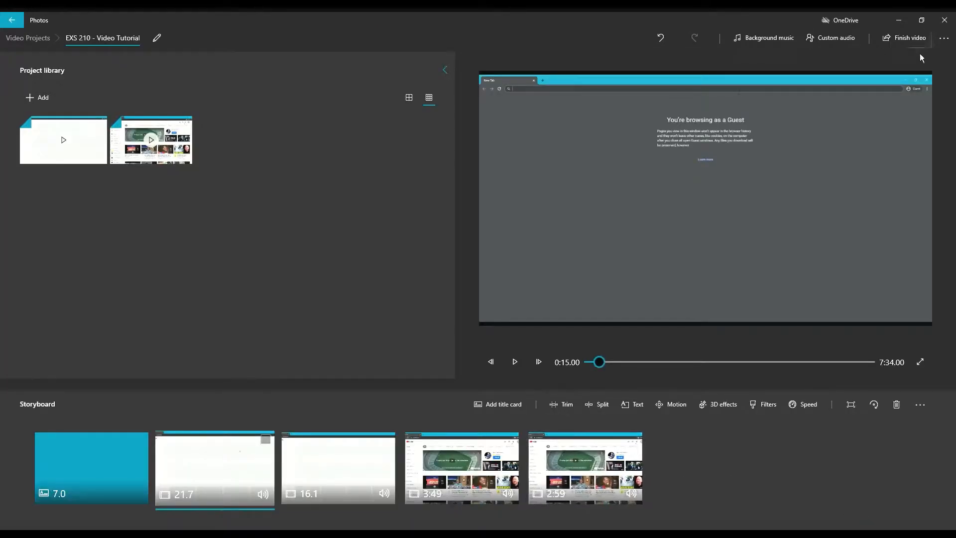
- Export the finished EXS 210 video at High 1080p quality
{"action": "left_click", "coordinate": [904, 38]}
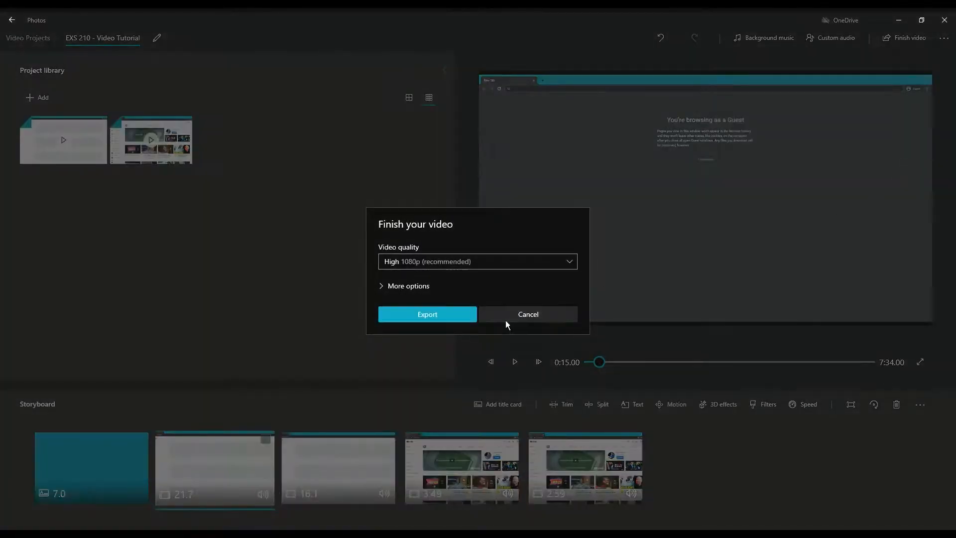
{"action": "left_click", "coordinate": [456, 321]}
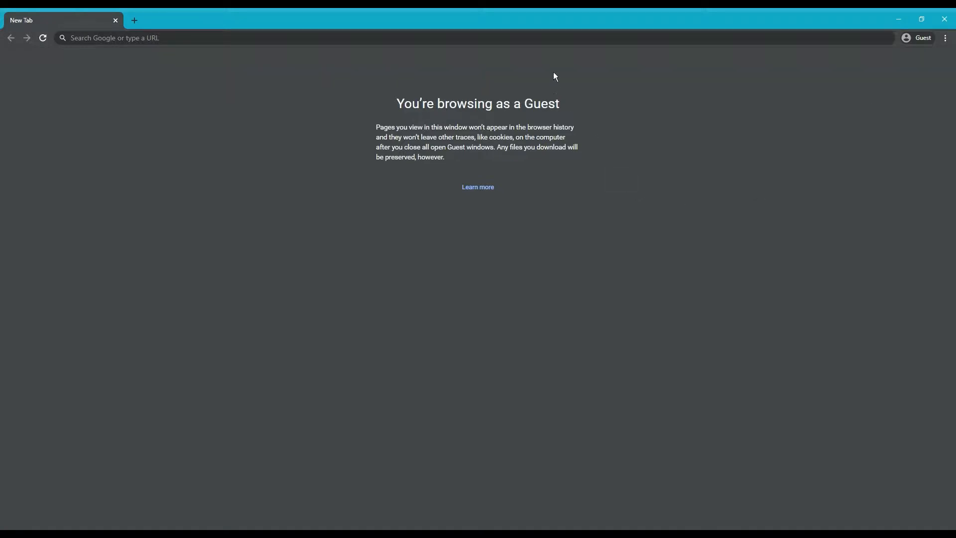
- Go to youtube.com and bring up the Google sign-in page
{"action": "left_click", "coordinate": [549, 44]}
{"action": "type", "text": "youtube.com"}
{"action": "key", "text": "Return"}
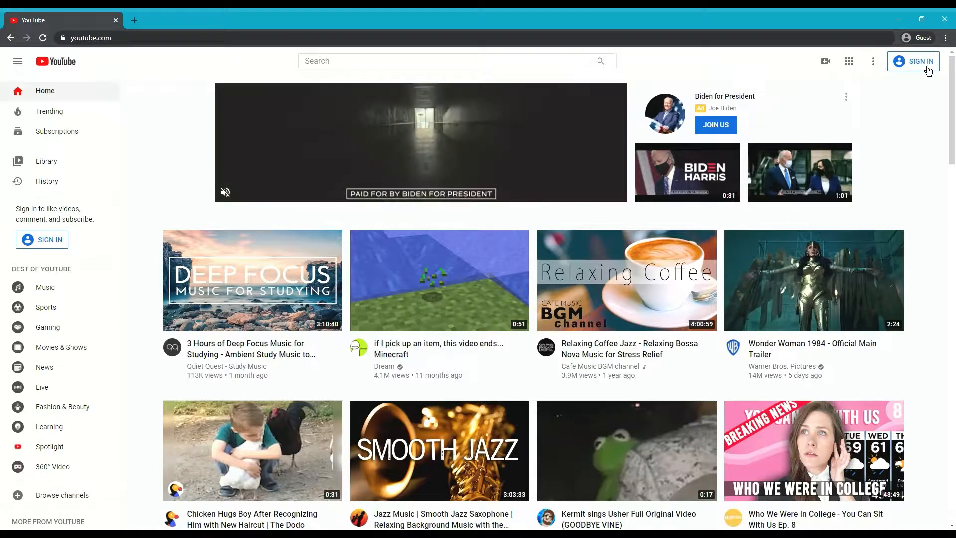
{"action": "left_click", "coordinate": [921, 61]}
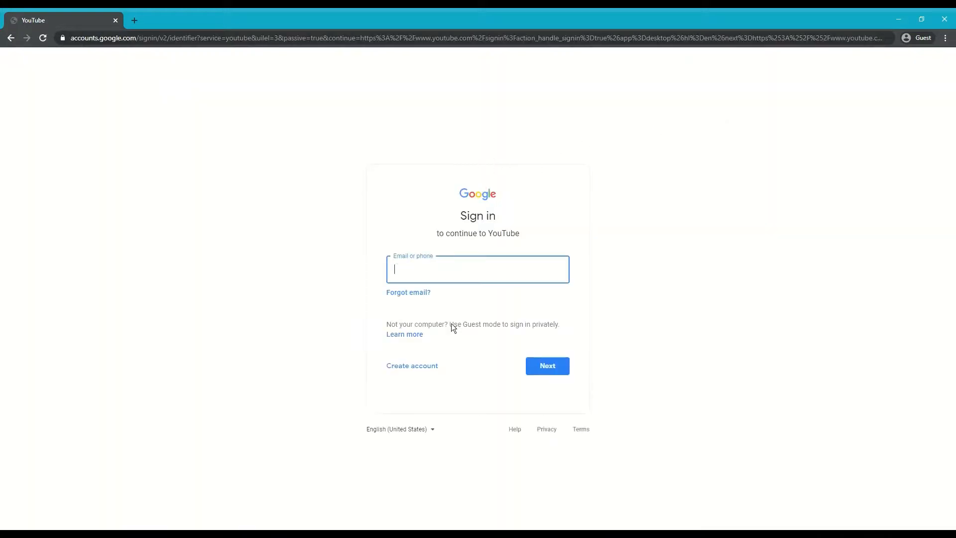
- Sign in with the account e-mail and password, re-entering the password after an error
{"action": "key", "text": "Return"}
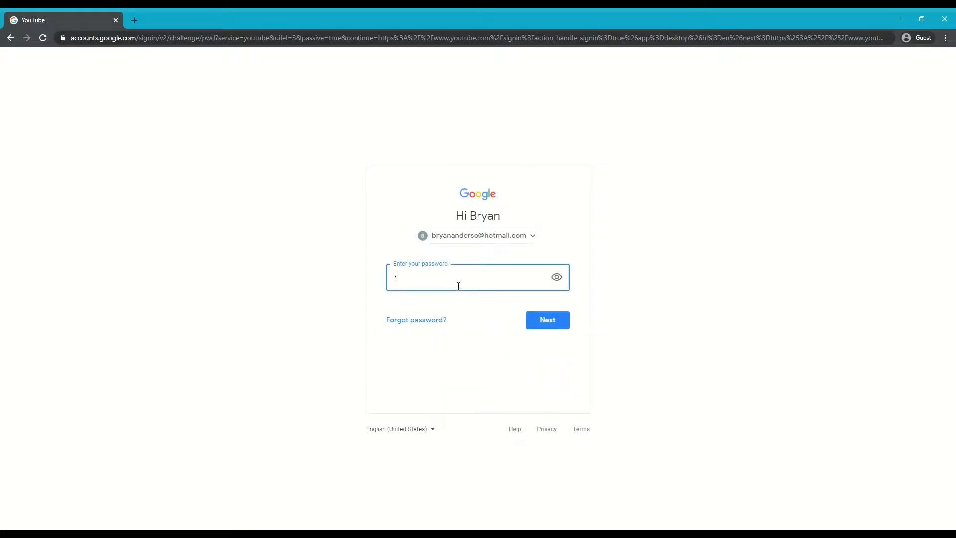
{"action": "key", "text": "Return"}
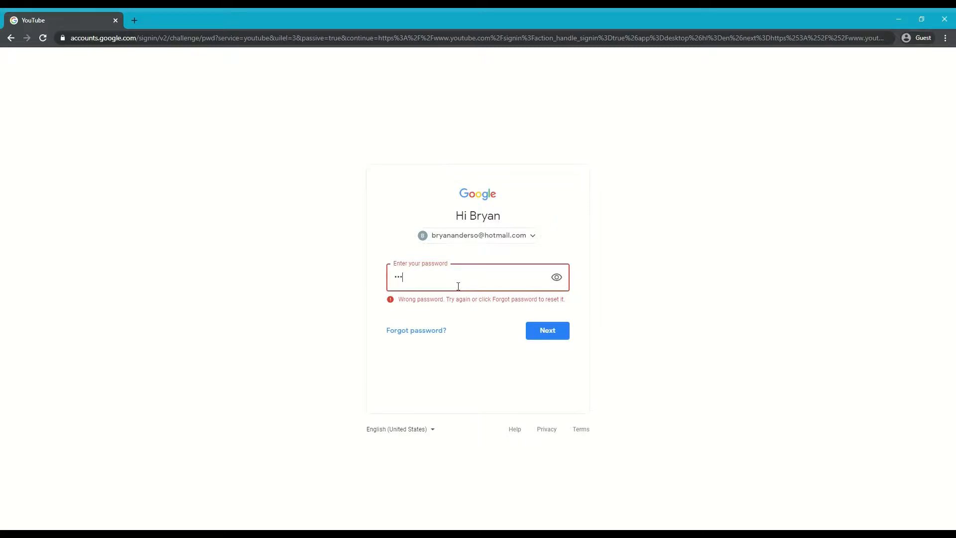
{"action": "key", "text": "Return"}
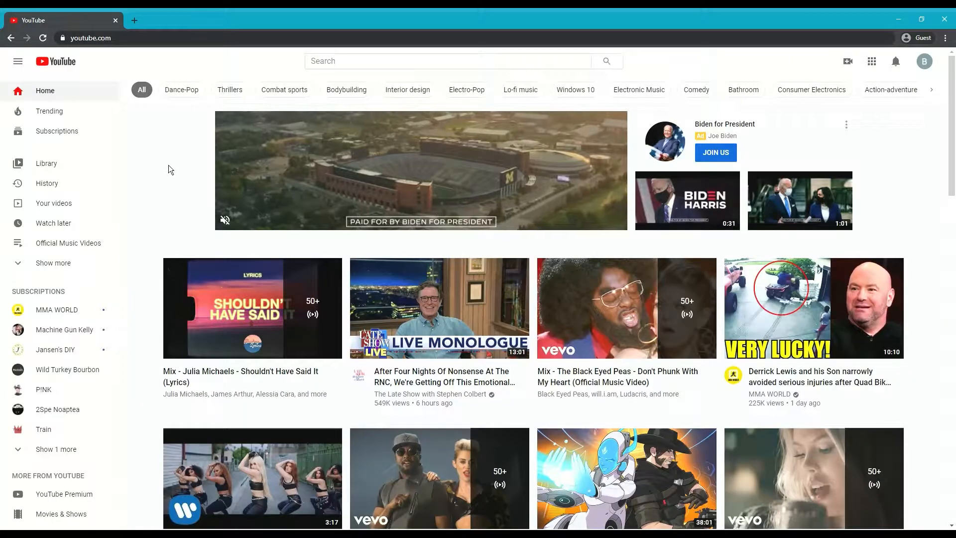
- Choose Upload video from YouTube's Create menu to open YouTube Studio's upload dialog
{"action": "left_click", "coordinate": [925, 65]}
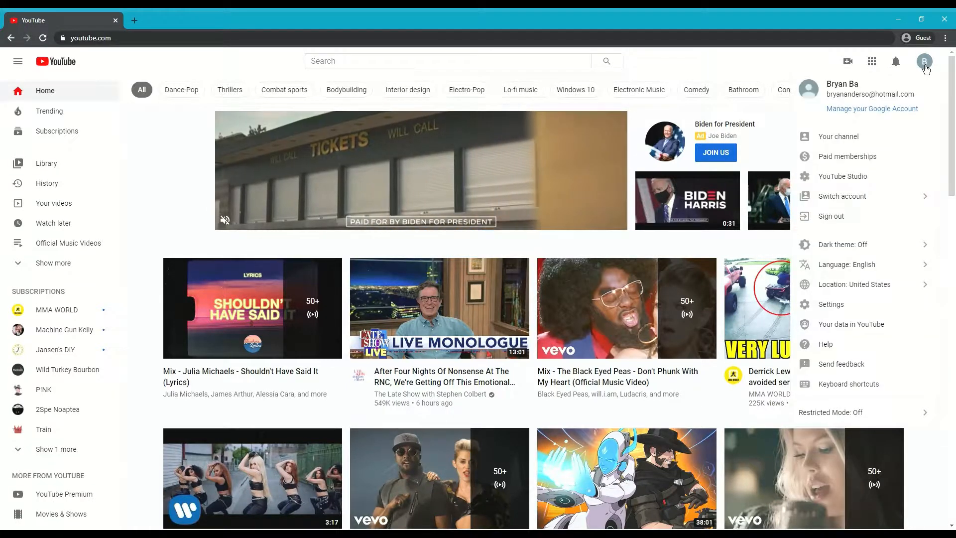
{"action": "left_click", "coordinate": [926, 68]}
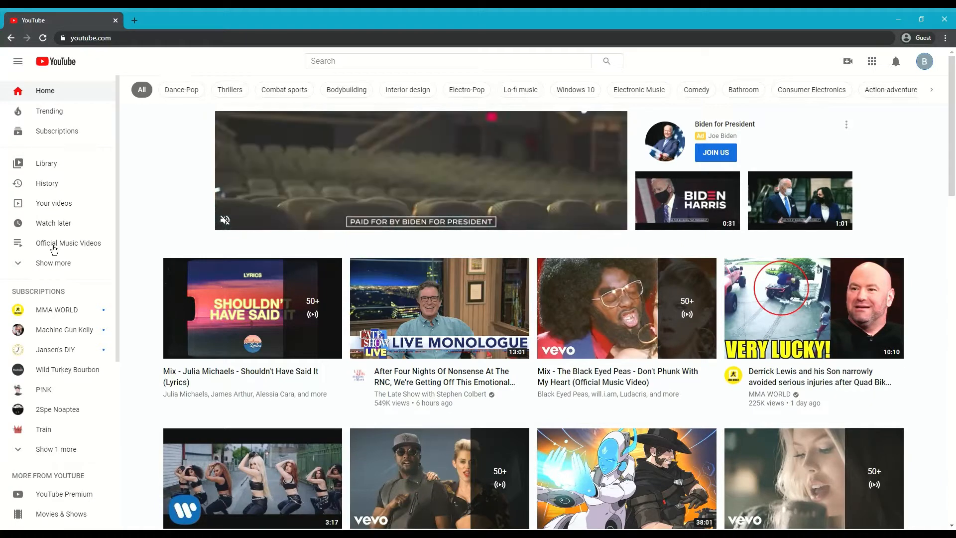
{"action": "left_click", "coordinate": [848, 62]}
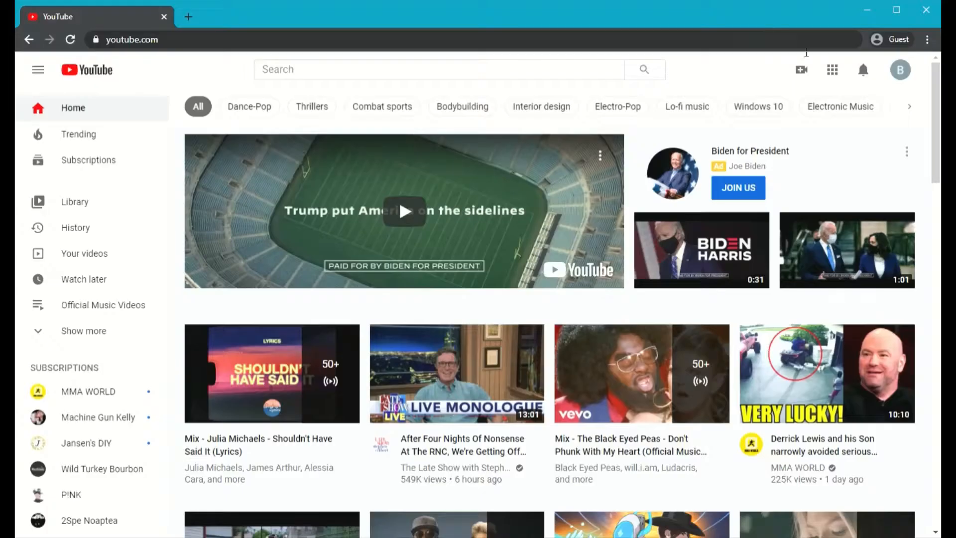
{"action": "left_click", "coordinate": [802, 69]}
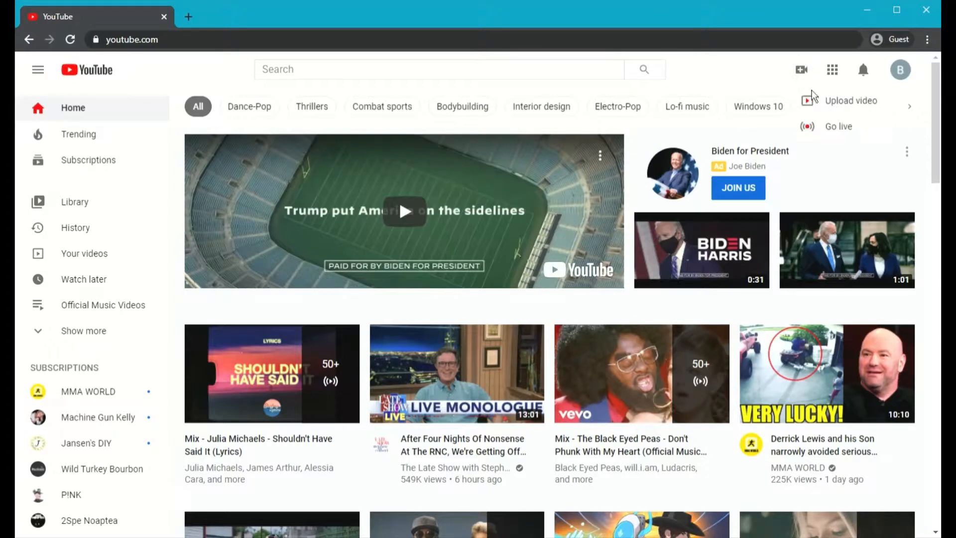
{"action": "left_click", "coordinate": [866, 112]}
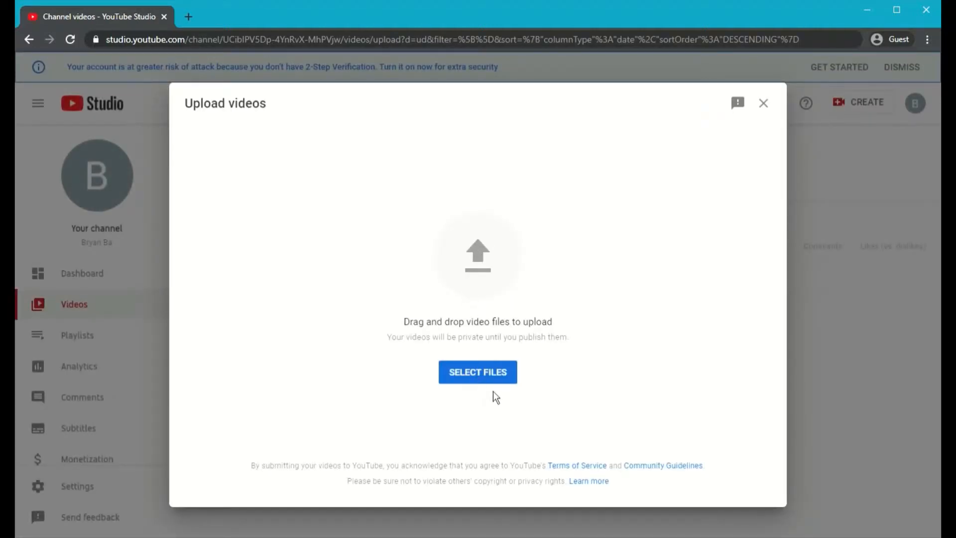
- Dismiss the upload dialog and open the details page of 'EXS 218 - SAQ Response (#1)'
{"action": "left_click", "coordinate": [498, 386]}
{"action": "left_click", "coordinate": [765, 104]}
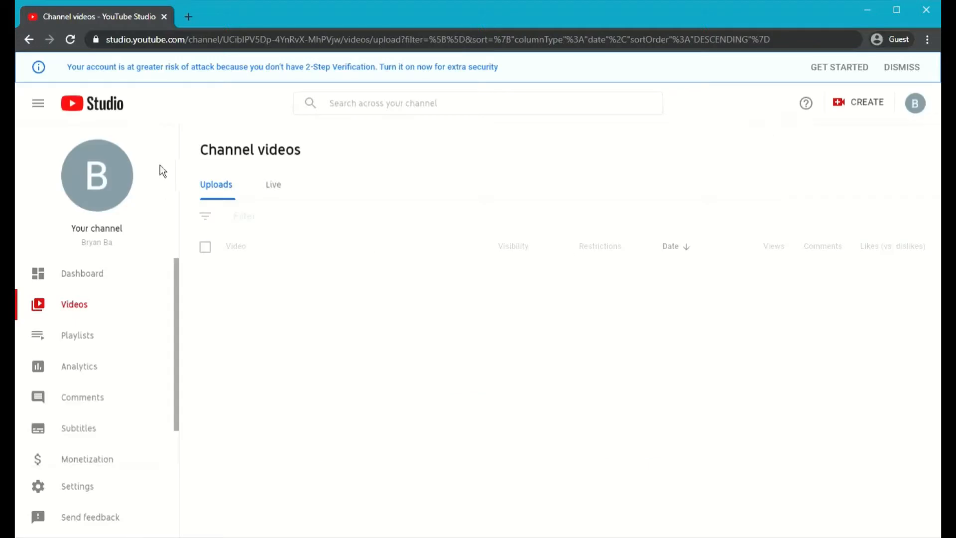
{"action": "scroll", "coordinate": [132, 357], "scroll_direction": "down", "scroll_amount": 1}
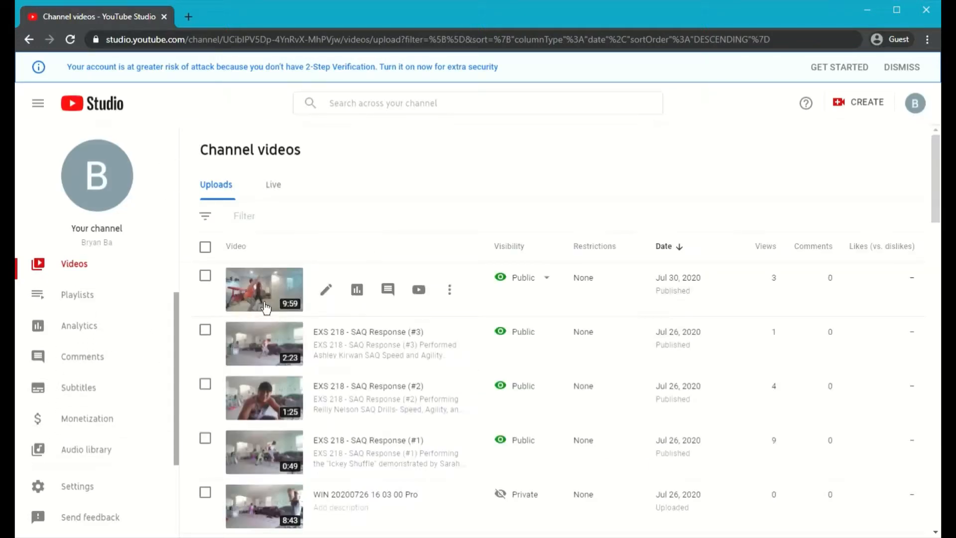
{"action": "scroll", "coordinate": [375, 355], "scroll_direction": "down", "scroll_amount": 8}
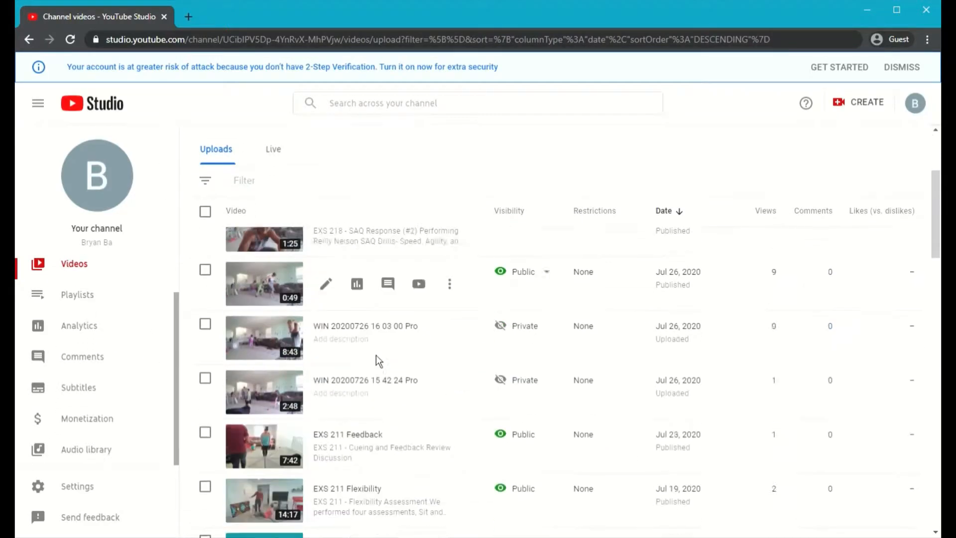
{"action": "scroll", "coordinate": [376, 354], "scroll_direction": "down", "scroll_amount": 2}
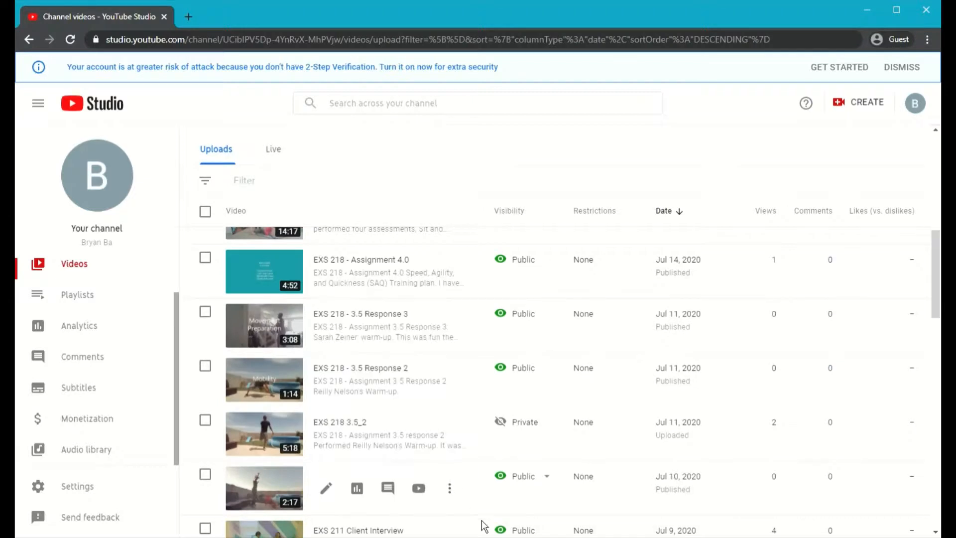
{"action": "scroll", "coordinate": [637, 399], "scroll_direction": "up", "scroll_amount": 10}
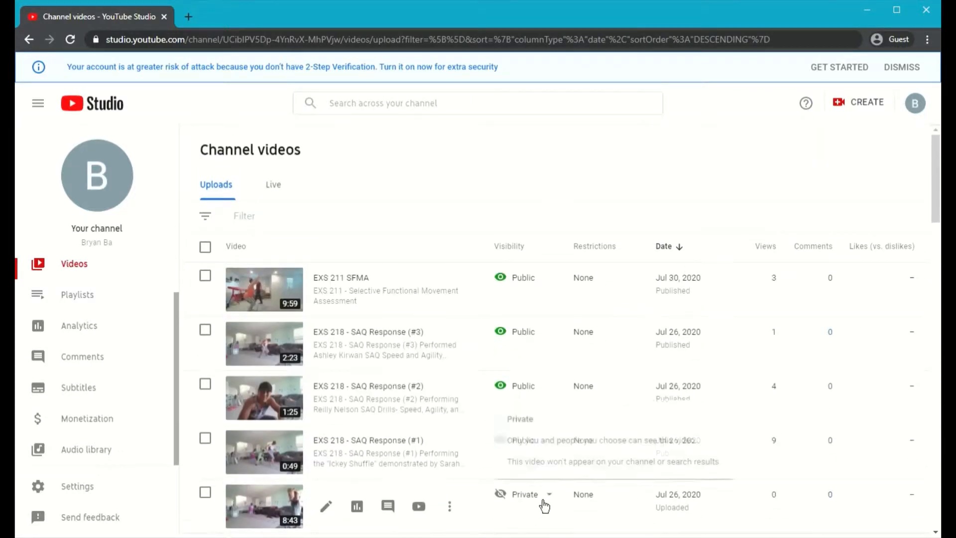
{"action": "scroll", "coordinate": [545, 448], "scroll_direction": "down", "scroll_amount": 4}
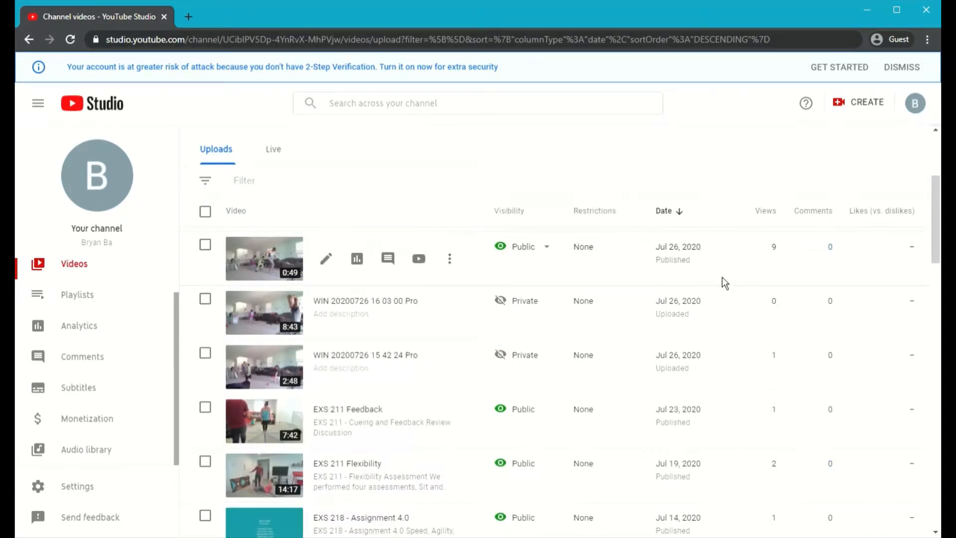
{"action": "left_click", "coordinate": [278, 274]}
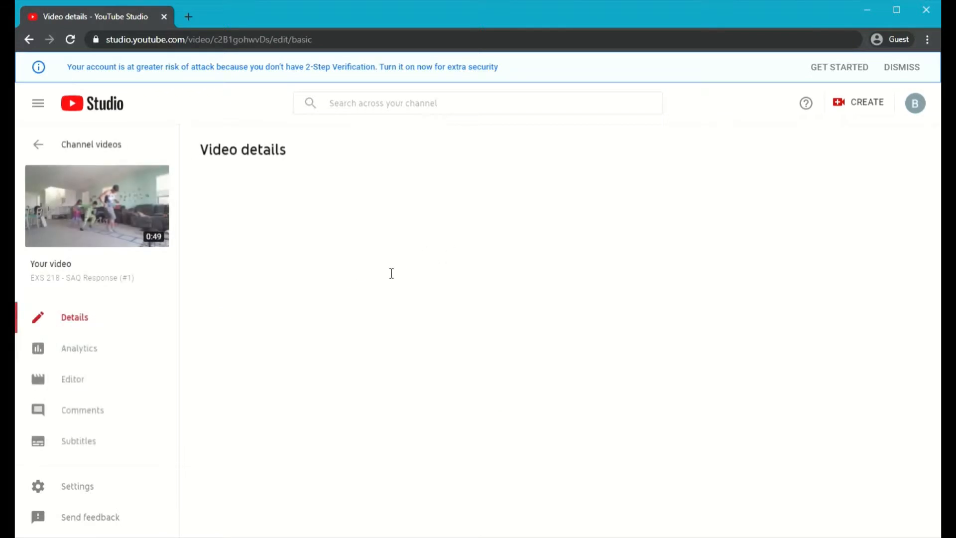
- Copy the video's link, then open Canvas from the my.maricopa.edu student portal
{"action": "left_click_drag", "start_coordinate": [664, 371], "coordinate": [827, 382]}
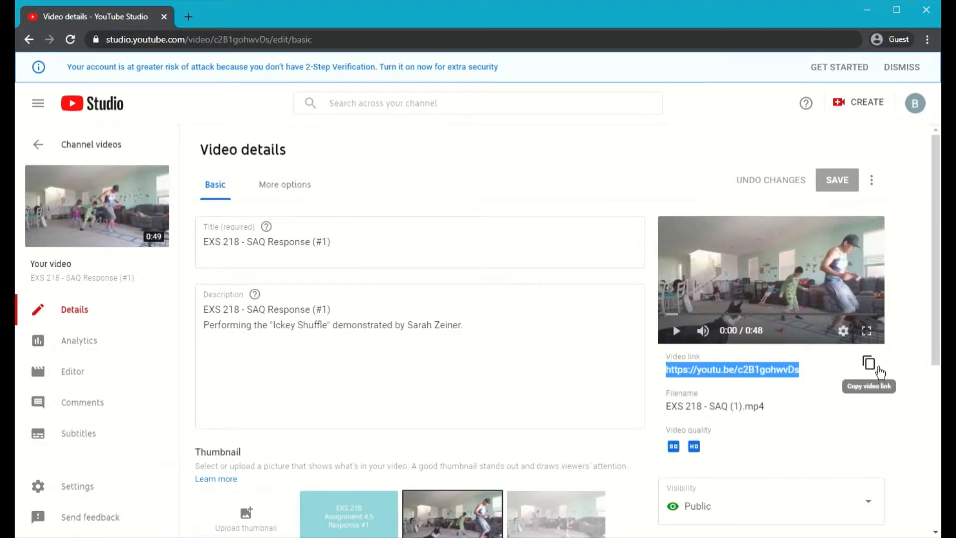
{"action": "left_click", "coordinate": [879, 372]}
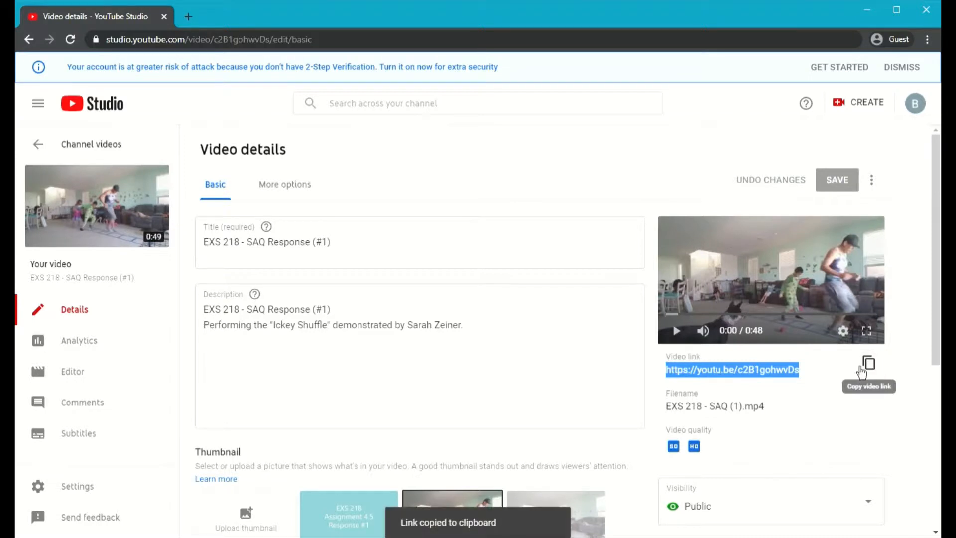
{"action": "left_click", "coordinate": [193, 19]}
{"action": "type", "text": "my"}
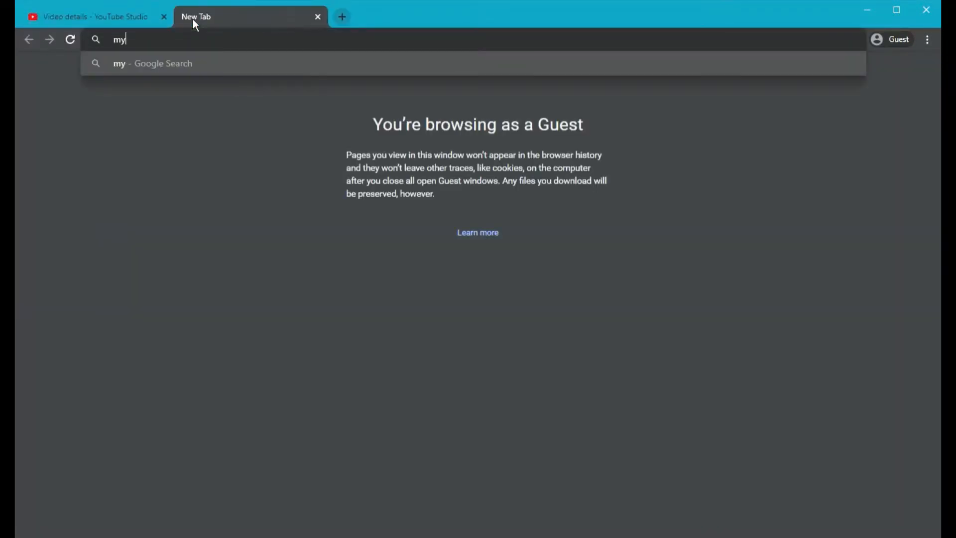
{"action": "type", "text": ".maricopa.edu"}
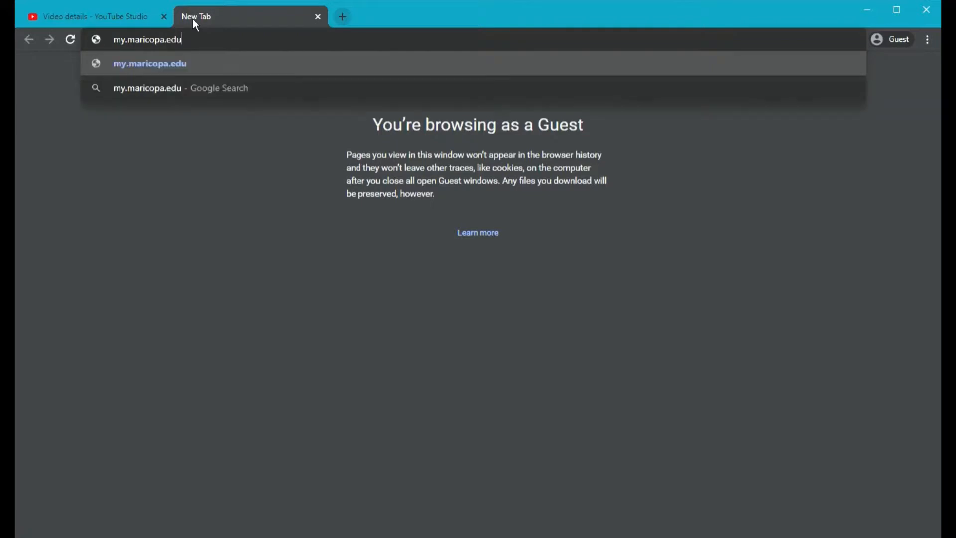
{"action": "key", "text": "Return"}
{"action": "scroll", "coordinate": [663, 295], "scroll_direction": "down", "scroll_amount": 6}
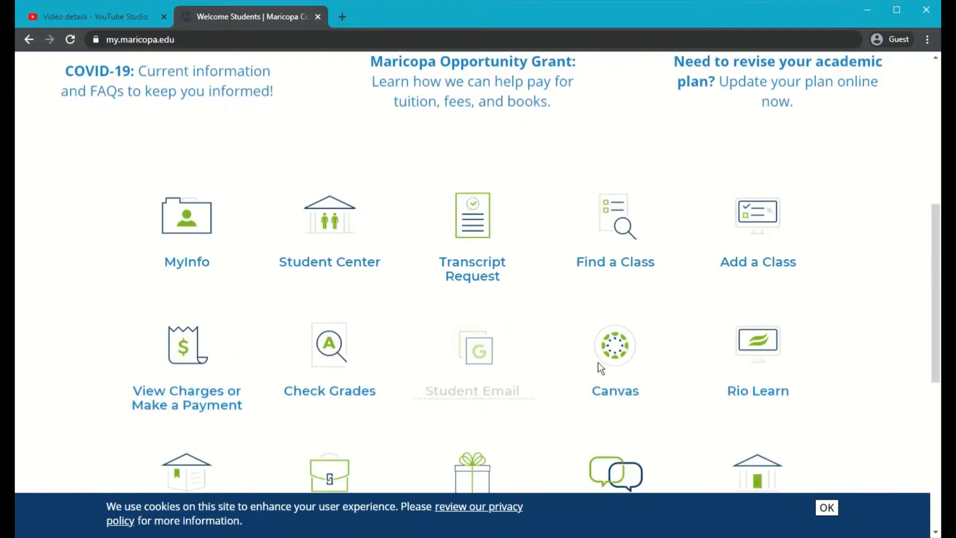
{"action": "left_click", "coordinate": [701, 158]}
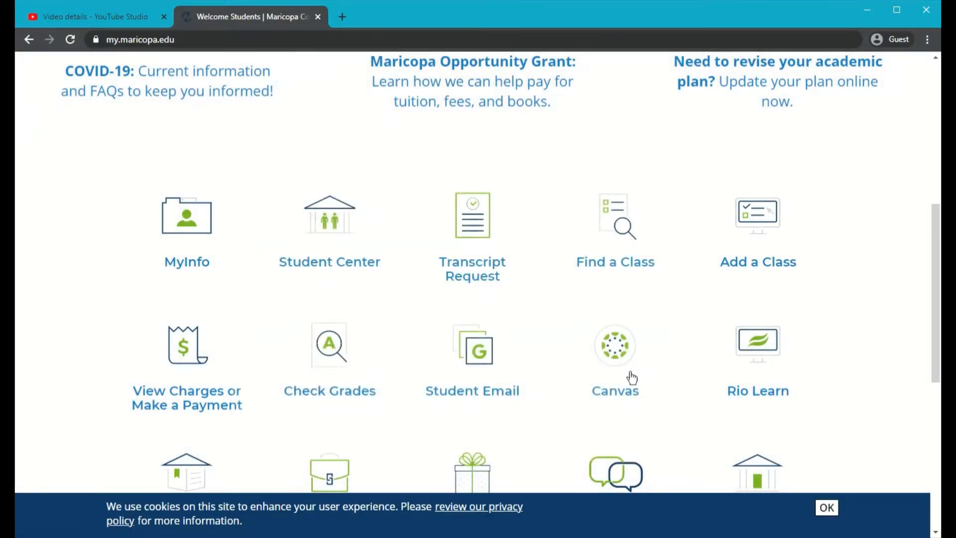
{"action": "left_click", "coordinate": [625, 382]}
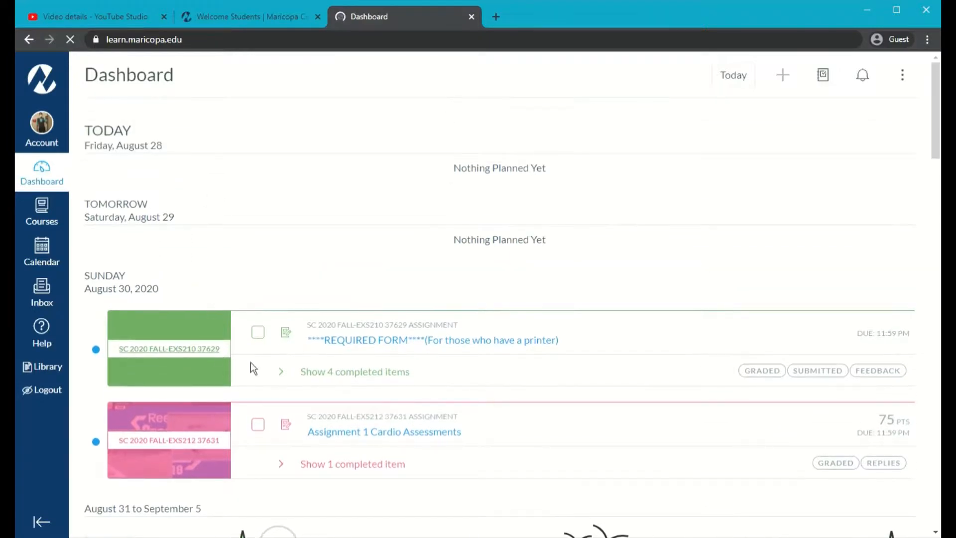
- Open the EXS210 course from Courses and reach its Let's Get Acquainted discussion
{"action": "left_click", "coordinate": [48, 232]}
{"action": "left_click", "coordinate": [147, 121]}
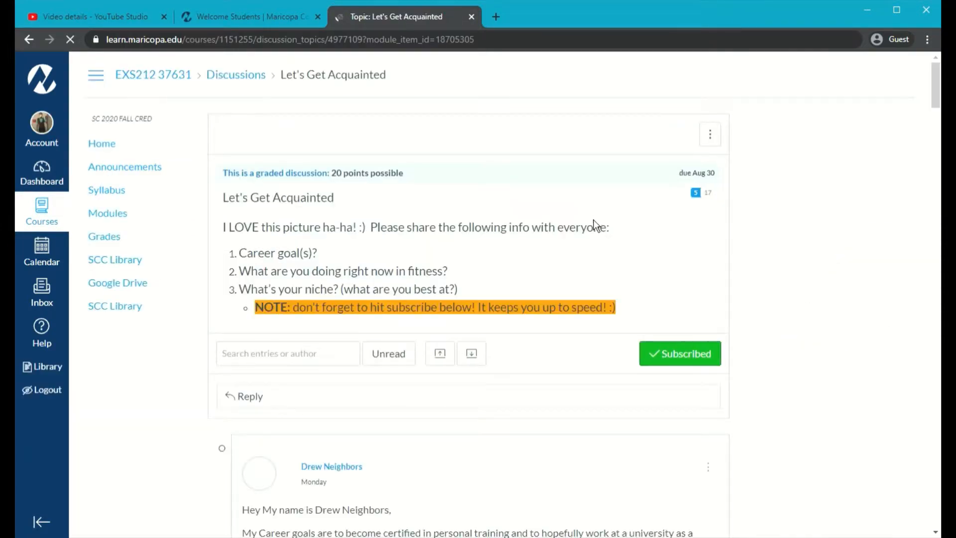
{"action": "scroll", "coordinate": [269, 309], "scroll_direction": "down", "scroll_amount": 1}
{"action": "scroll", "coordinate": [269, 310], "scroll_direction": "down", "scroll_amount": 6}
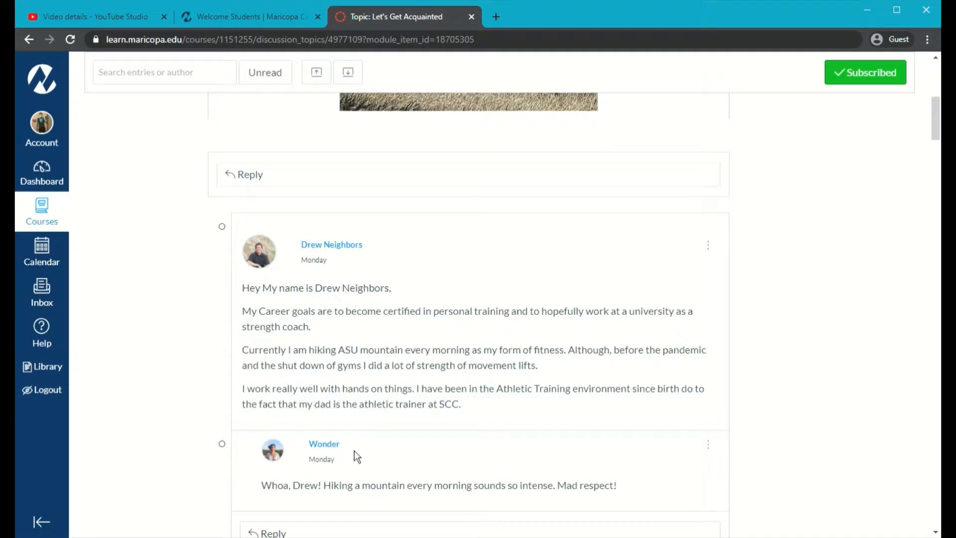
{"action": "scroll", "coordinate": [291, 244], "scroll_direction": "up", "scroll_amount": 1}
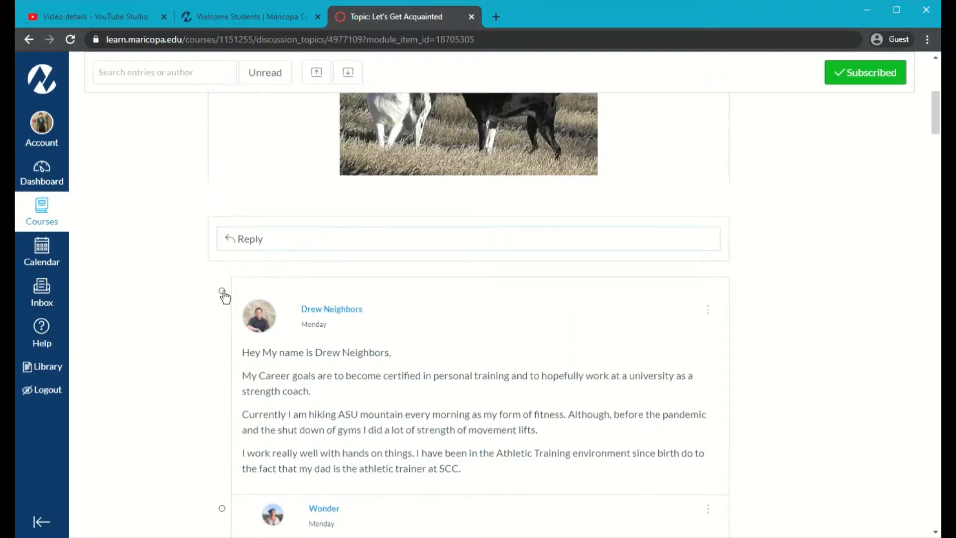
- Start a reply, paste the YouTube link, then undo and delete it, leaving the reply empty
{"action": "left_click", "coordinate": [338, 248]}
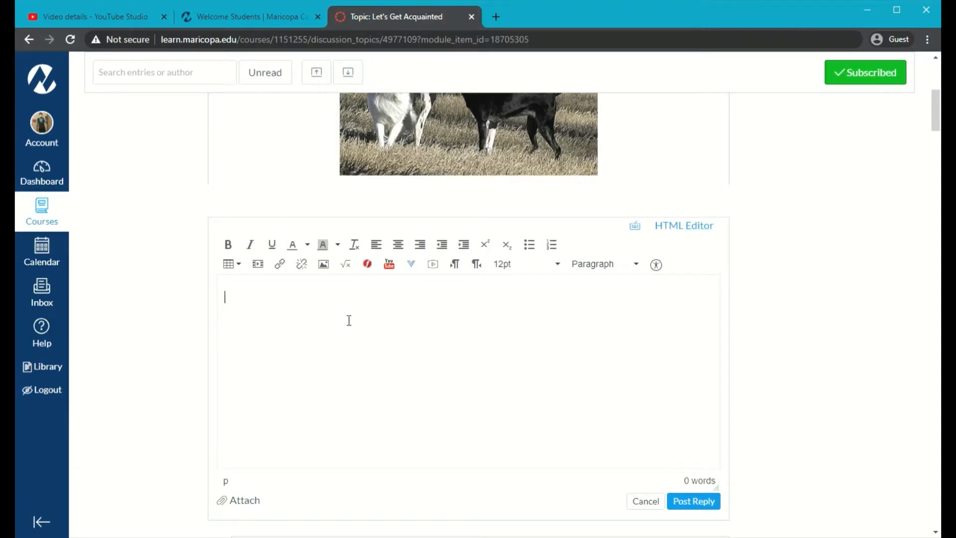
{"action": "type", "text": "https://youtu.be/c2B1gohwvDs"}
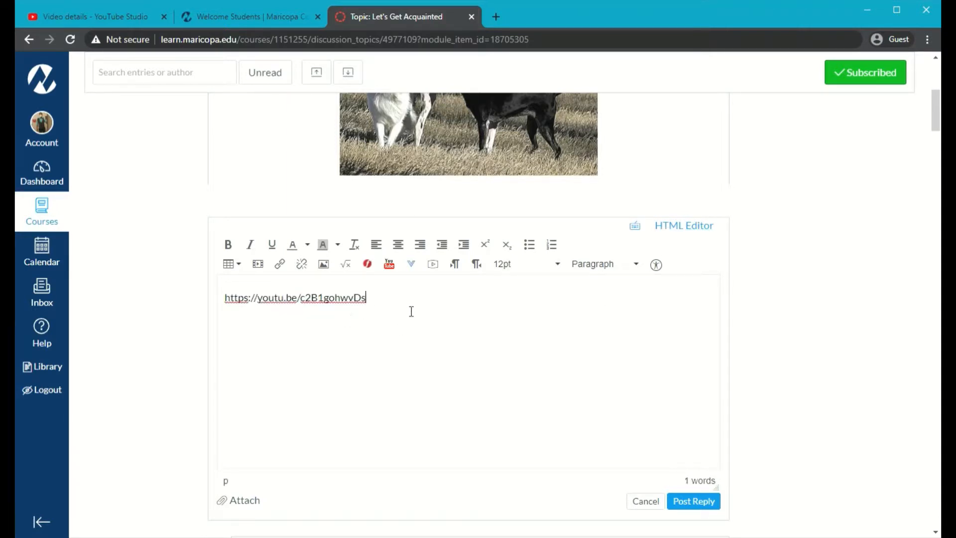
{"action": "key", "text": "Return"}
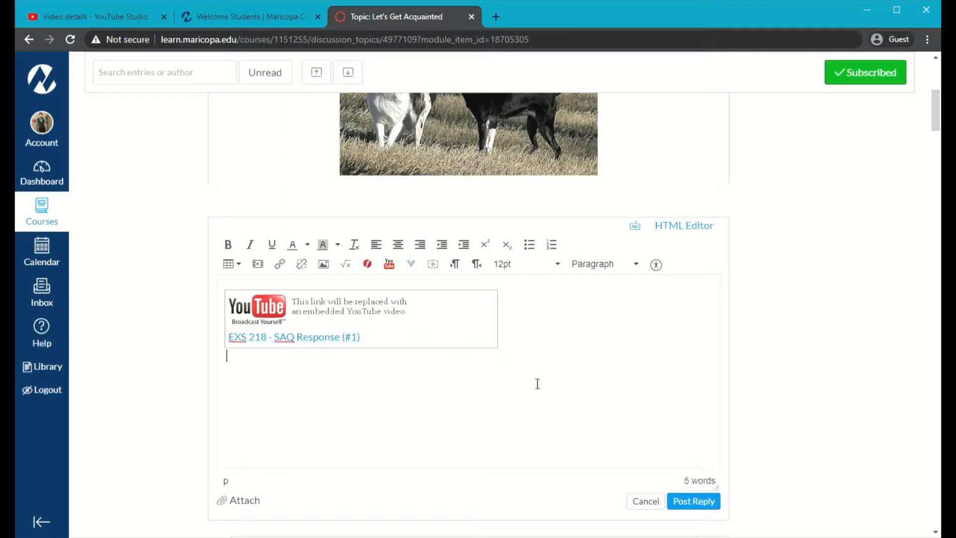
{"action": "left_click", "coordinate": [565, 355]}
{"action": "key", "text": "ctrl+shift+Left"}
{"action": "key", "text": "ctrl+shift+Left"}
{"action": "key", "text": "ctrl+shift+Left"}
{"action": "key", "text": "ctrl+shift+Left"}
{"action": "key", "text": "ctrl+shift+Left"}
{"action": "key", "text": "ctrl+shift+Left"}
{"action": "left_click", "coordinate": [318, 402]}
{"action": "key", "text": "BackSpace"}
{"action": "key", "text": "BackSpace"}
{"action": "key", "text": "BackSpace"}
{"action": "key", "text": "ctrl+shift+Left"}
{"action": "key", "text": "ctrl+shift+Left"}
{"action": "key", "text": "ctrl+shift+Left"}
{"action": "key", "text": "ctrl+shift+Left"}
{"action": "key", "text": "ctrl+shift+Left"}
{"action": "key", "text": "ctrl+shift+Left"}
{"action": "key", "text": "ctrl+z"}
{"action": "key", "text": "ctrl+z"}
{"action": "key", "text": "ctrl+c"}
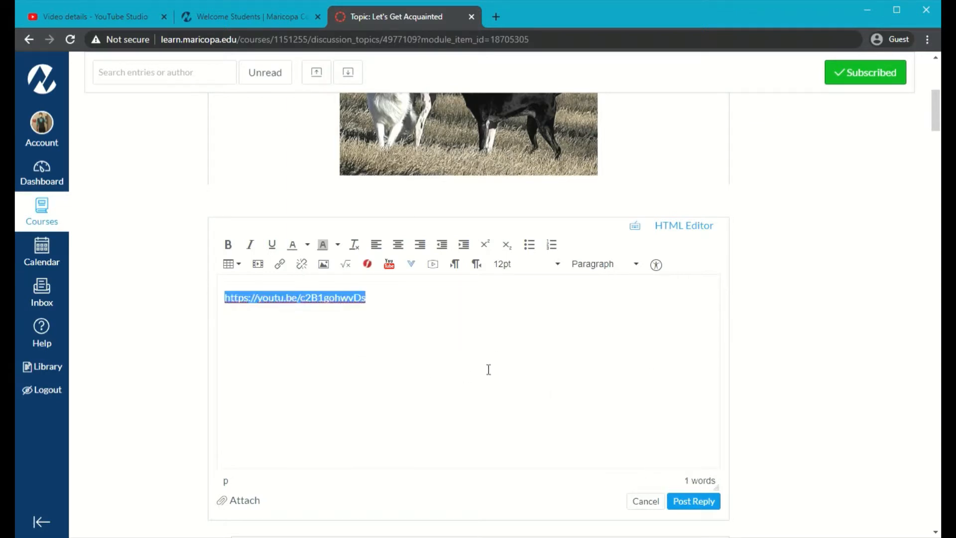
{"action": "key", "text": "BackSpace"}
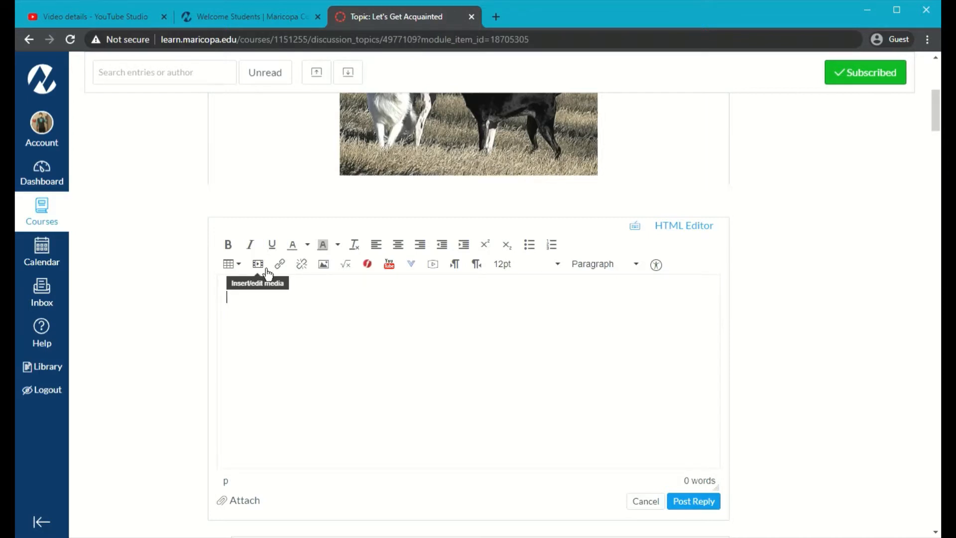
{"action": "left_click", "coordinate": [267, 272]}
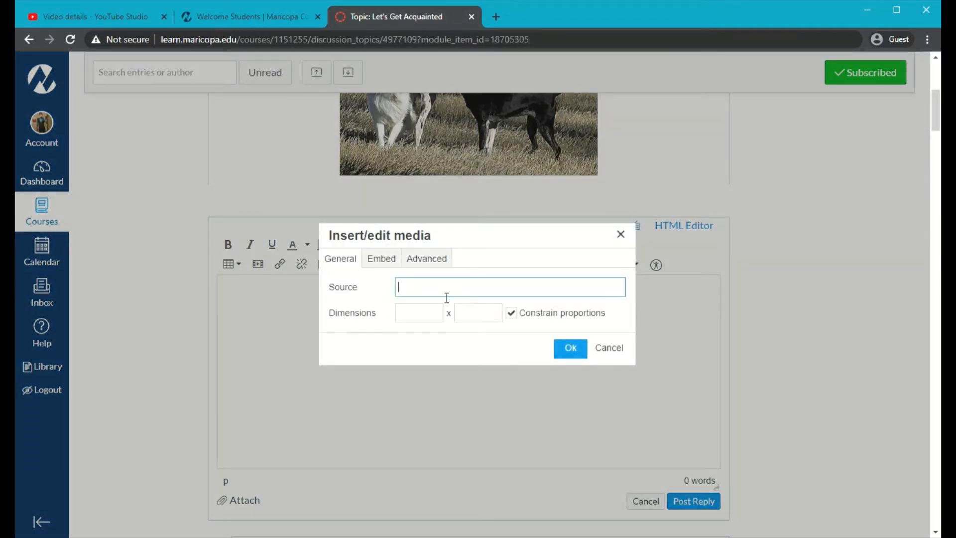
{"action": "key", "text": "ctrl+v"}
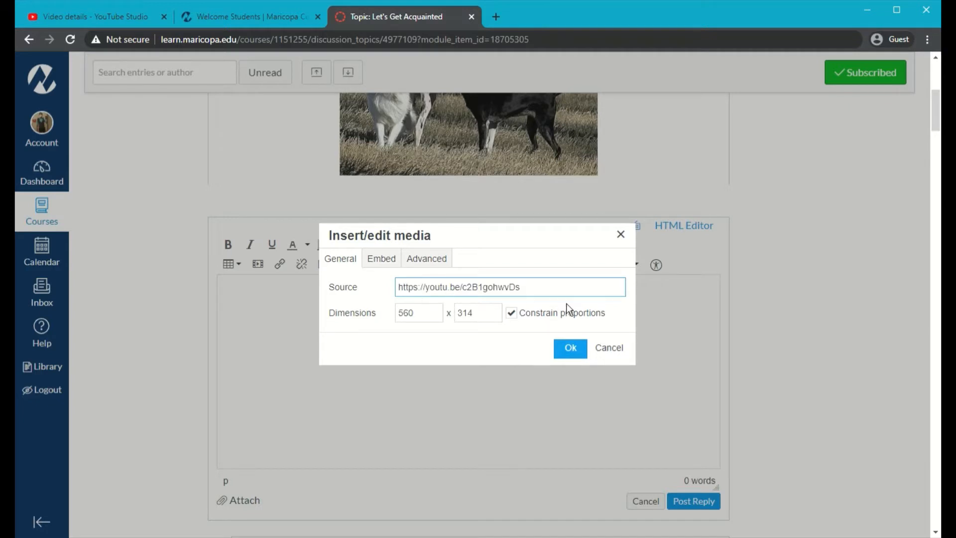
{"action": "left_click", "coordinate": [571, 348]}
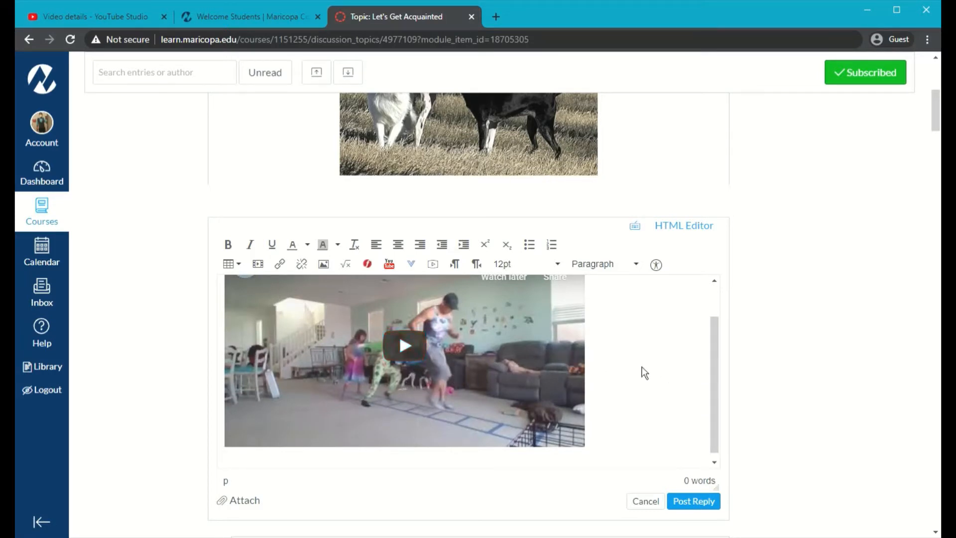
{"action": "key", "text": "BackSpace"}
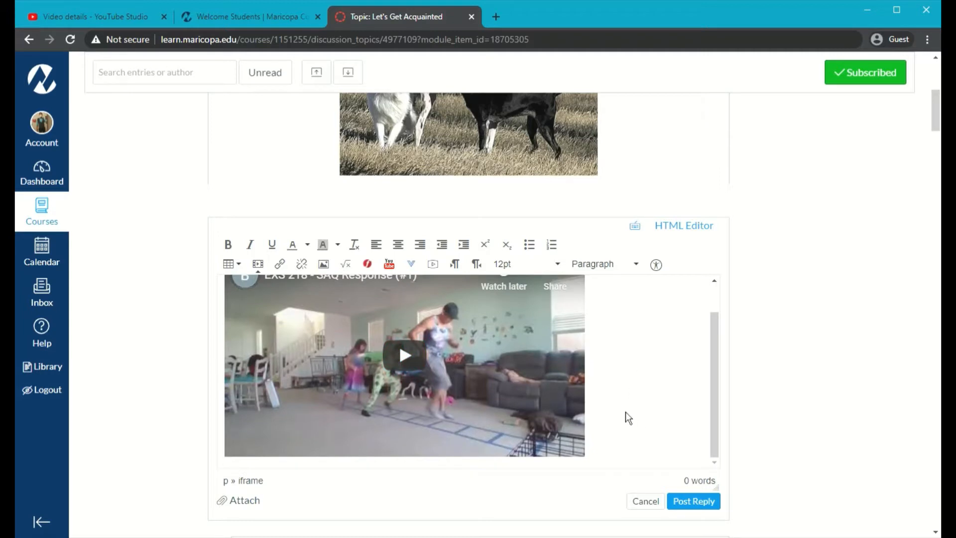
{"action": "key", "text": "BackSpace"}
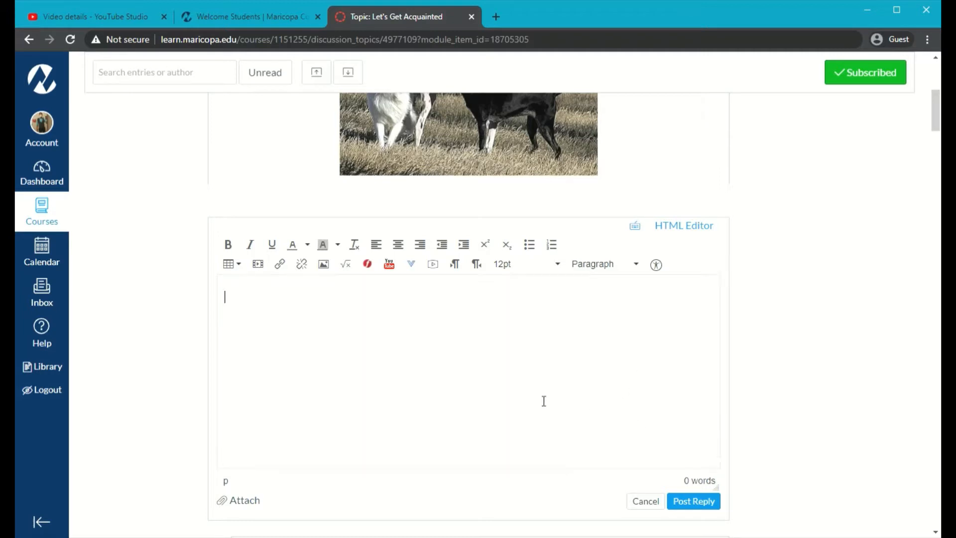
- Look through the Insert/edit media dialog's General, Embed and Advanced sections, then cancel
{"action": "left_click", "coordinate": [267, 270]}
{"action": "left_click", "coordinate": [381, 258]}
{"action": "left_click", "coordinate": [427, 259]}
{"action": "left_click", "coordinate": [352, 262]}
{"action": "left_click", "coordinate": [615, 354]}
- Embed the YouTube link as media at width 300, height 168
{"action": "left_click", "coordinate": [266, 271]}
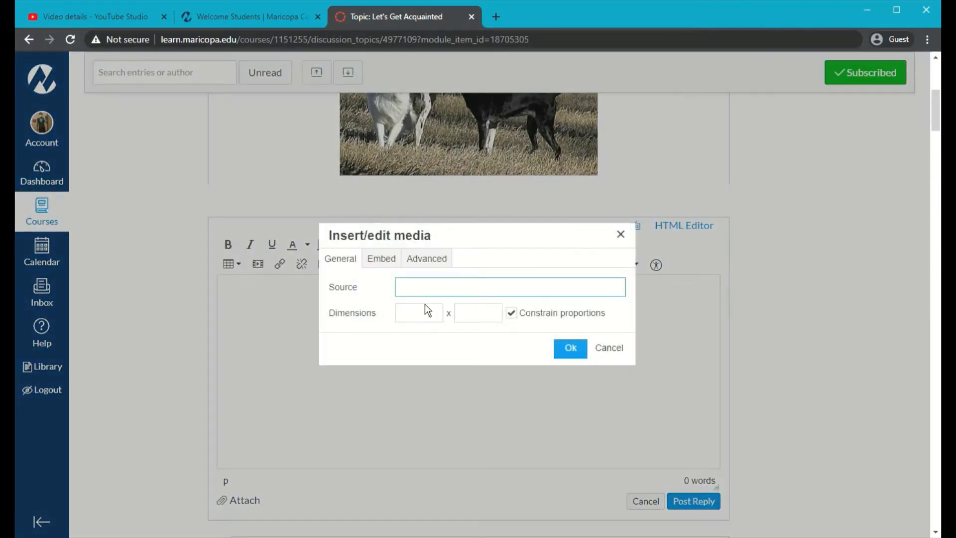
{"action": "key", "text": "ctrl+v"}
{"action": "key", "text": "Tab"}
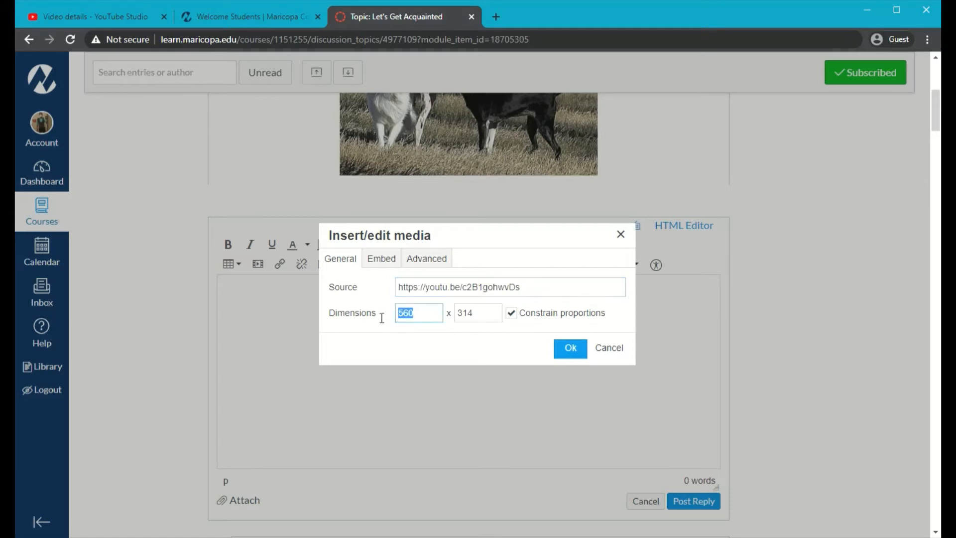
{"action": "type", "text": "300"}
{"action": "key", "text": "Tab"}
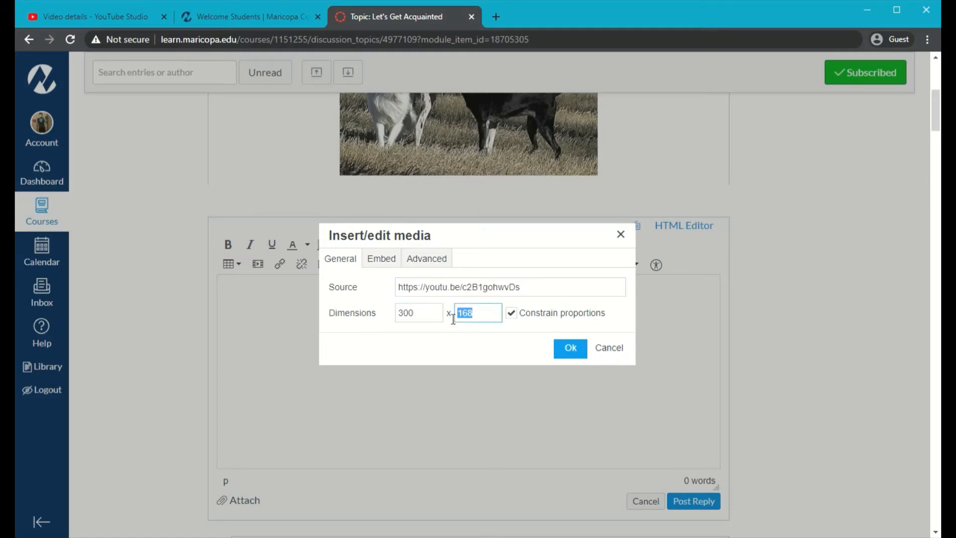
{"action": "left_click", "coordinate": [571, 348]}
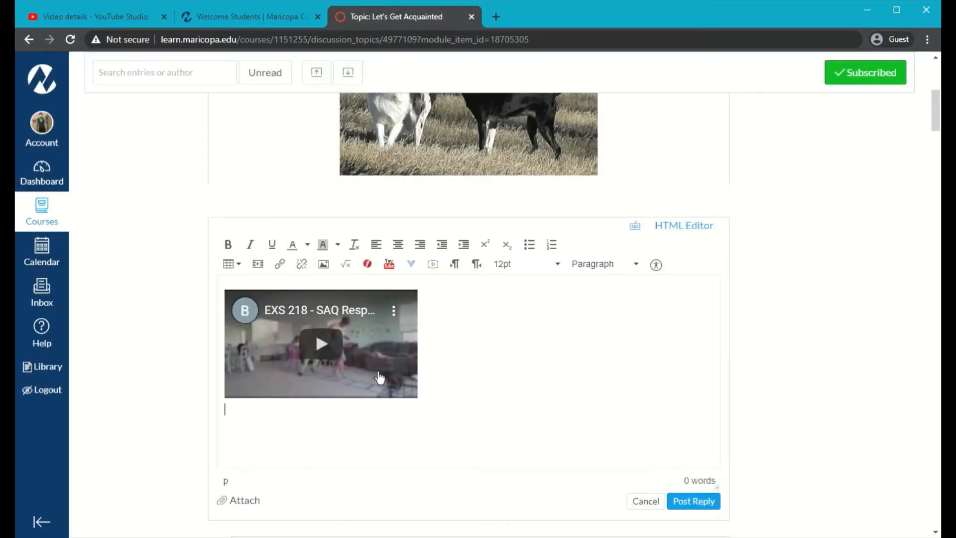
- Test the embedded video by playing, pausing and muting it
{"action": "left_click", "coordinate": [329, 362]}
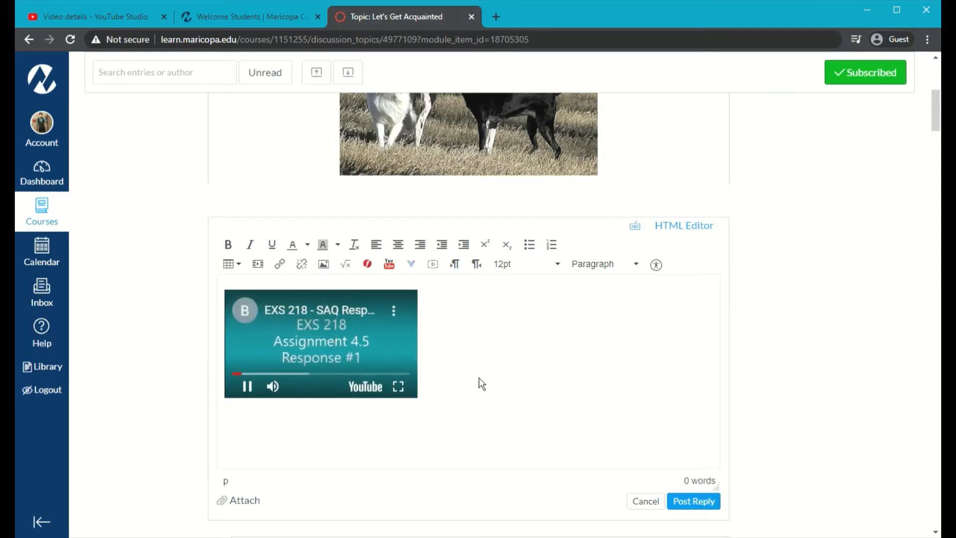
{"action": "left_click", "coordinate": [309, 363]}
{"action": "left_click", "coordinate": [273, 387]}
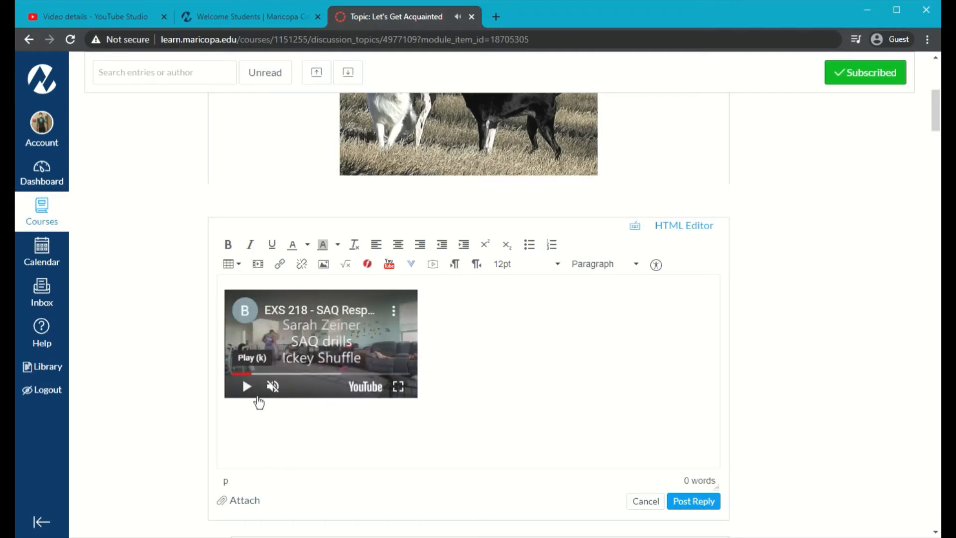
{"action": "left_click", "coordinate": [247, 387]}
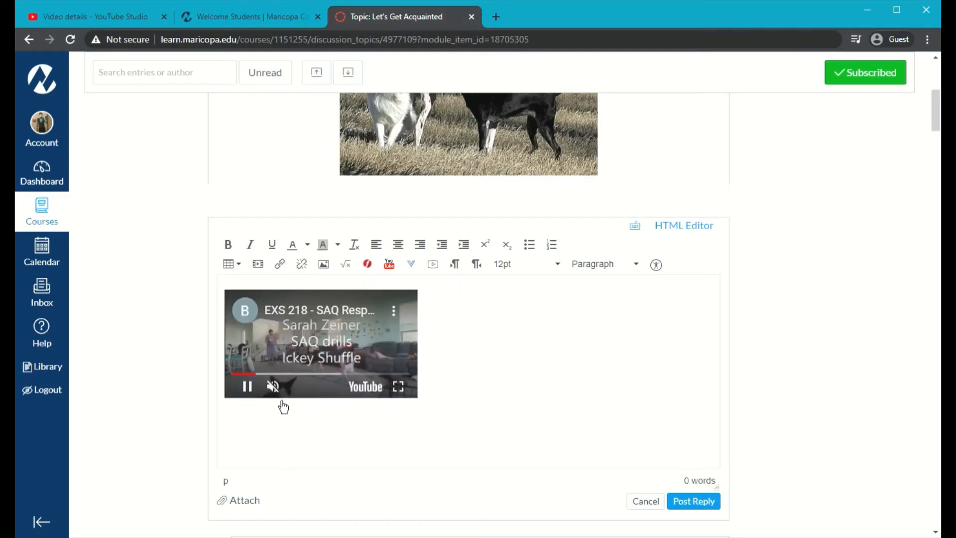
{"action": "left_click", "coordinate": [247, 387]}
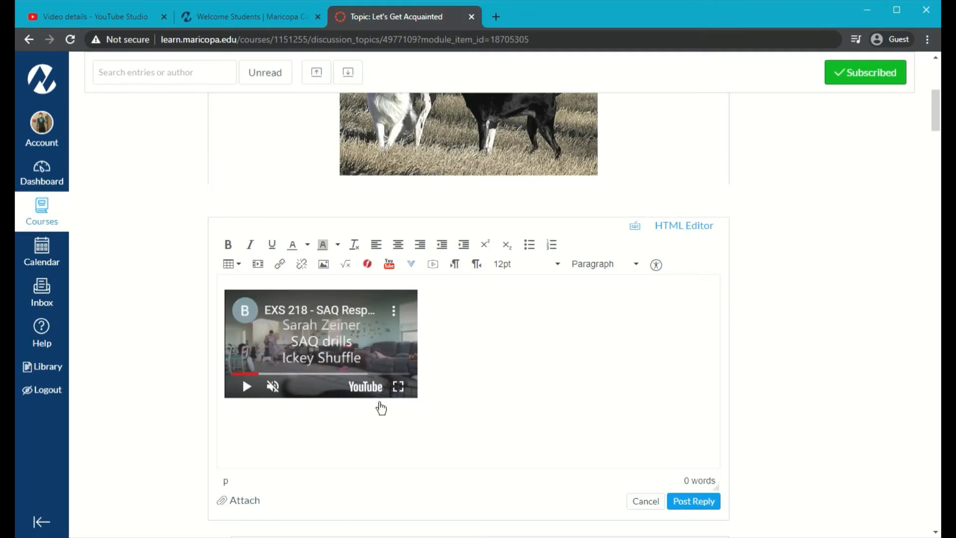